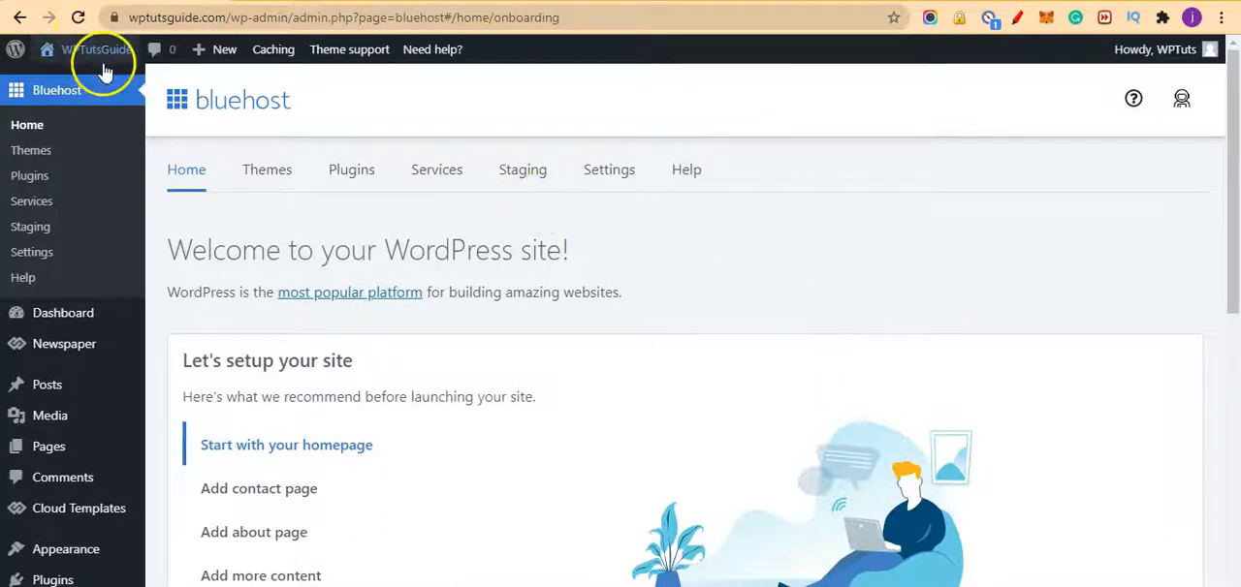
mouse_move(107, 71)
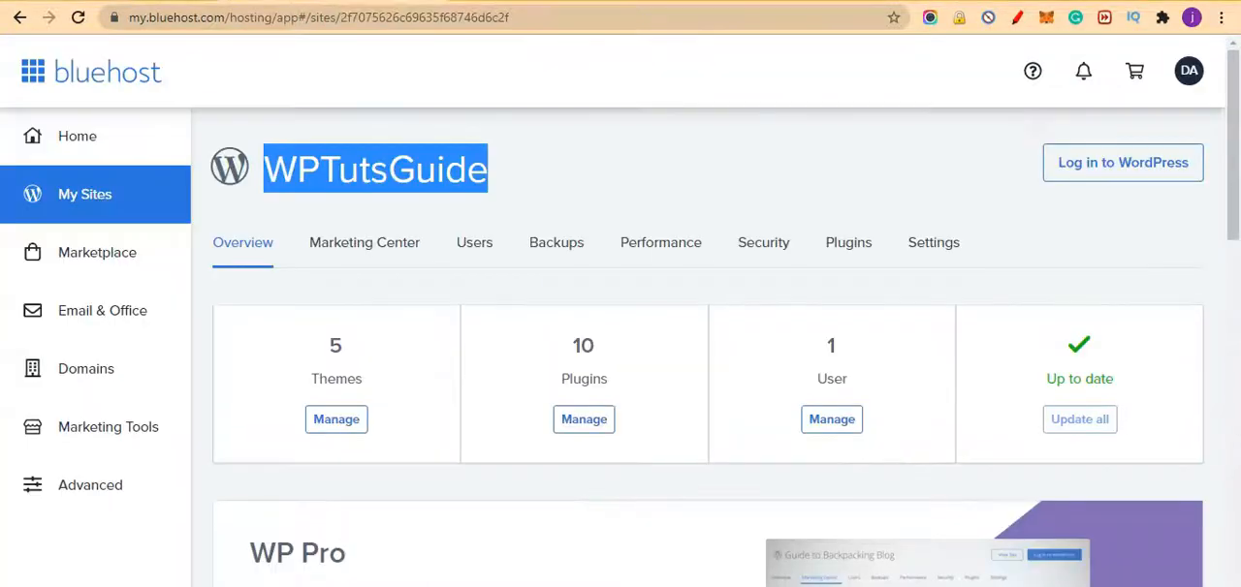
click(618, 180)
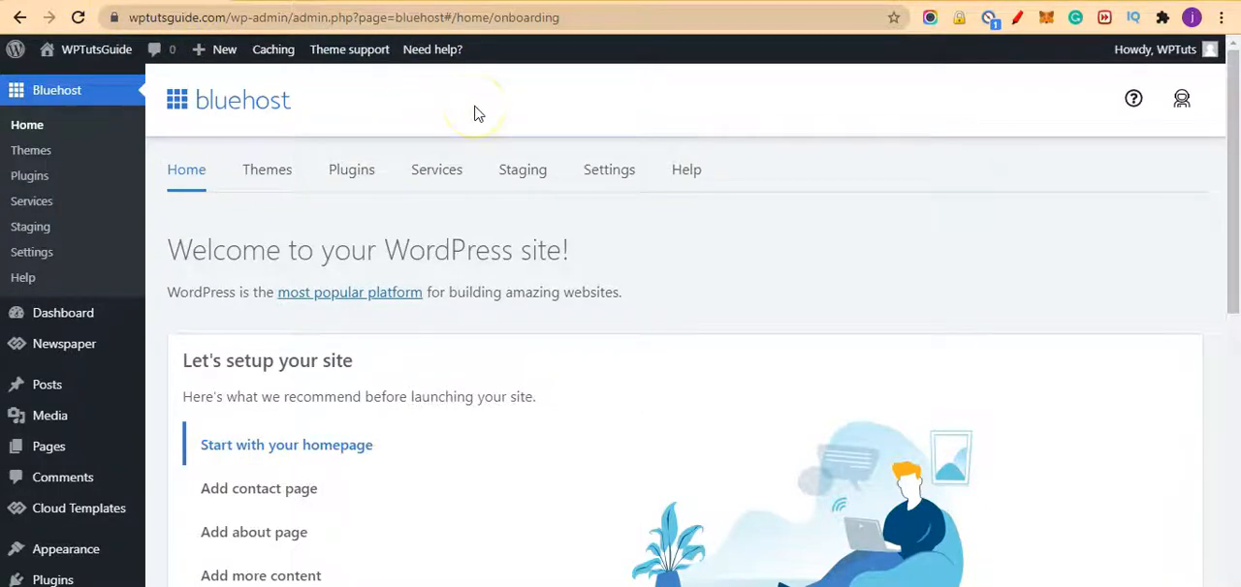
Step: Open the WPTutsGuide site in a new tab, look through its home page, and return to the WordPress admin
mouse_move(97, 54)
right_click(86, 84)
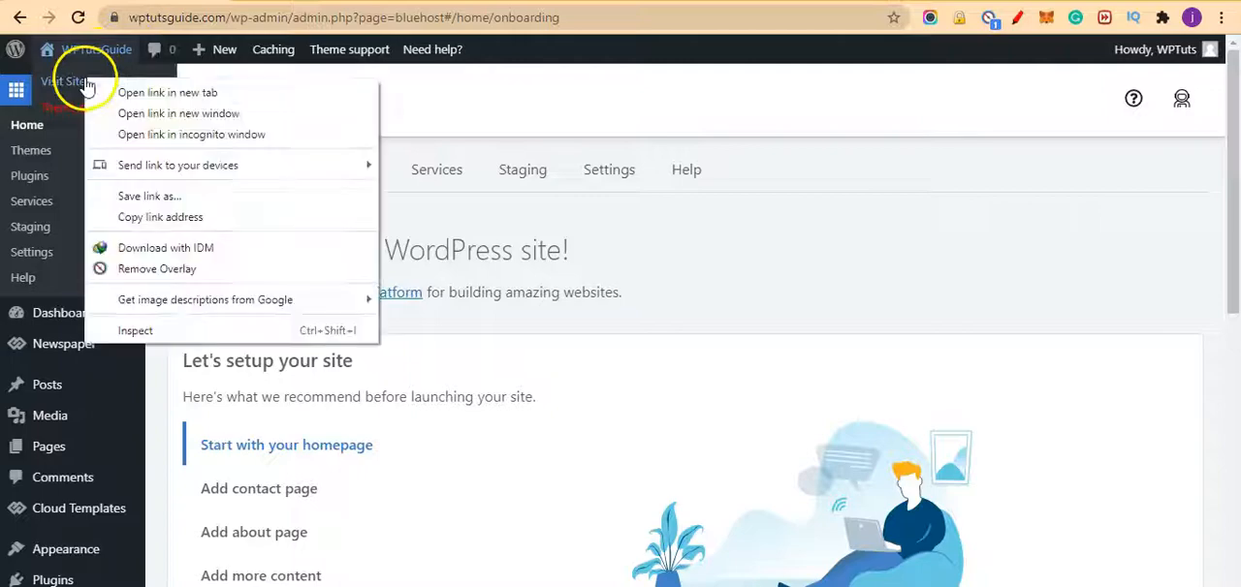
click(126, 90)
key(ctrl+Tab)
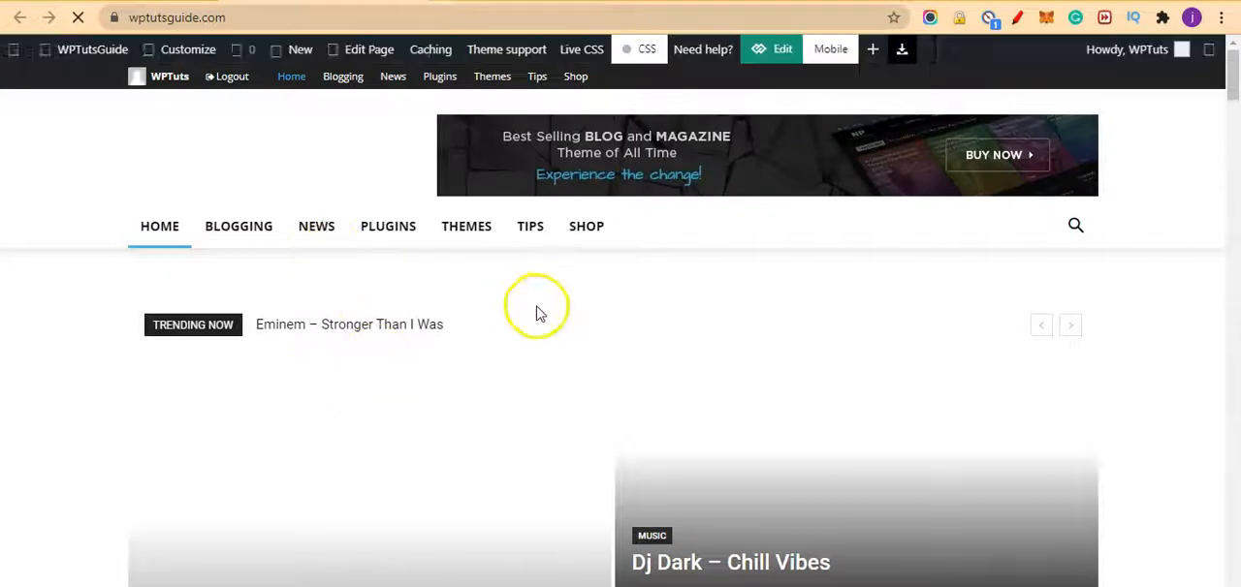
scroll(589, 237, down, 5)
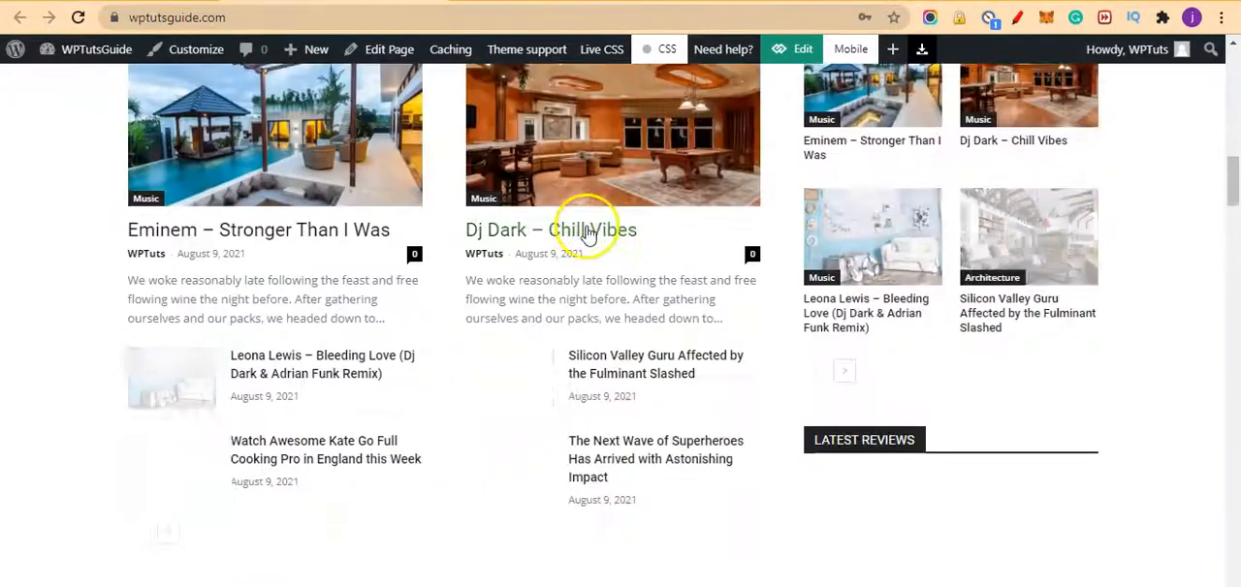
scroll(588, 234, down, 10)
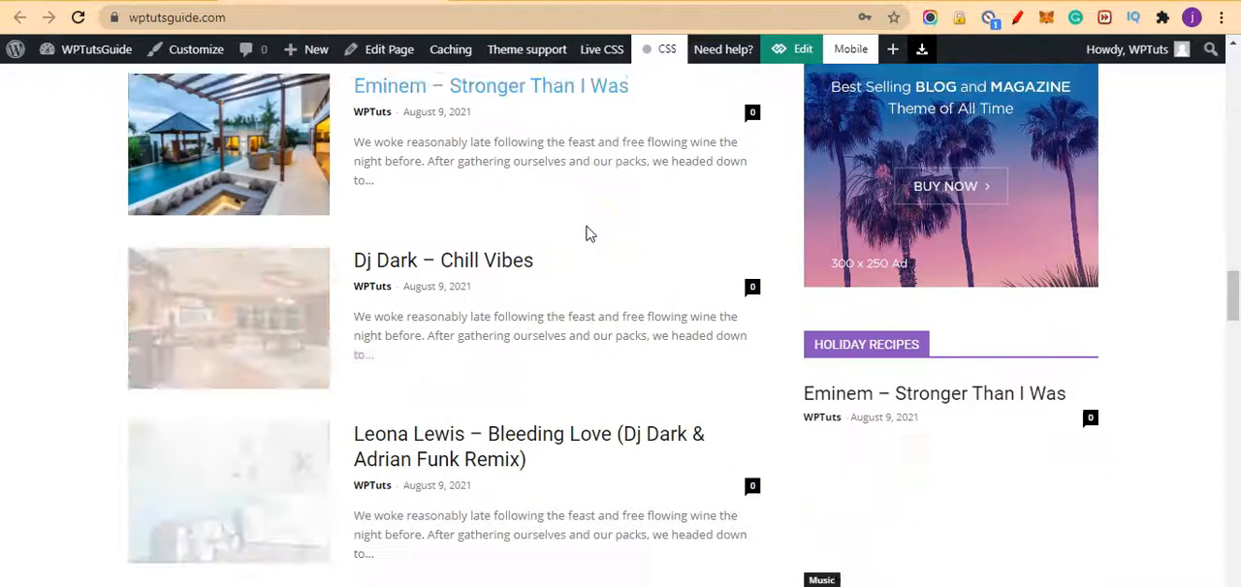
scroll(589, 235, down, 3)
scroll(588, 235, up, 10)
scroll(589, 235, up, 10)
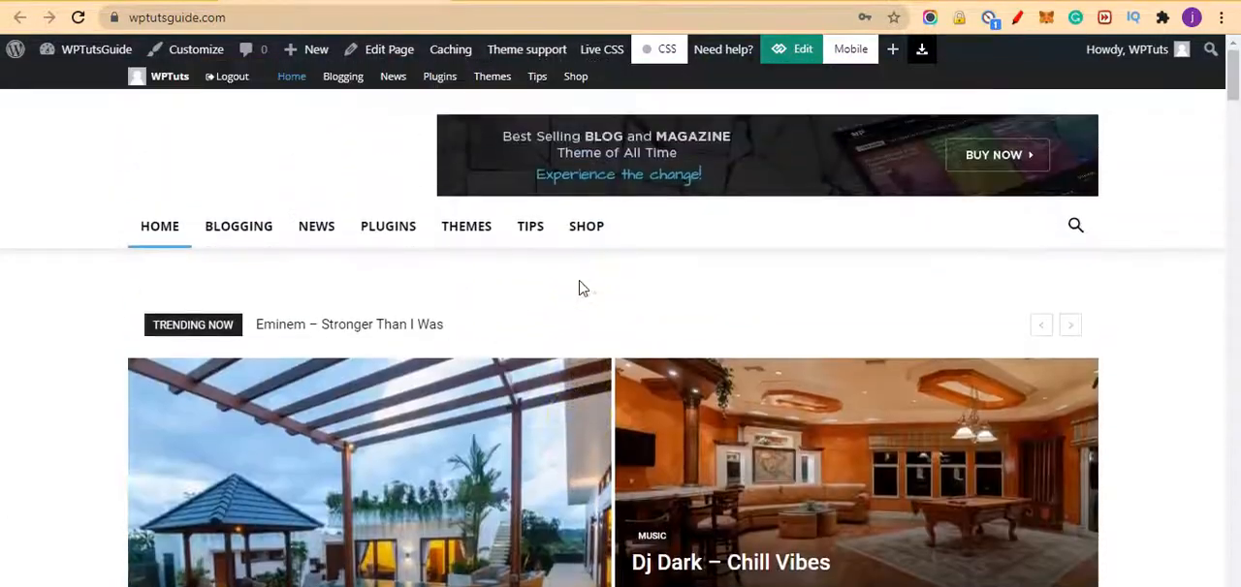
click(107, 2)
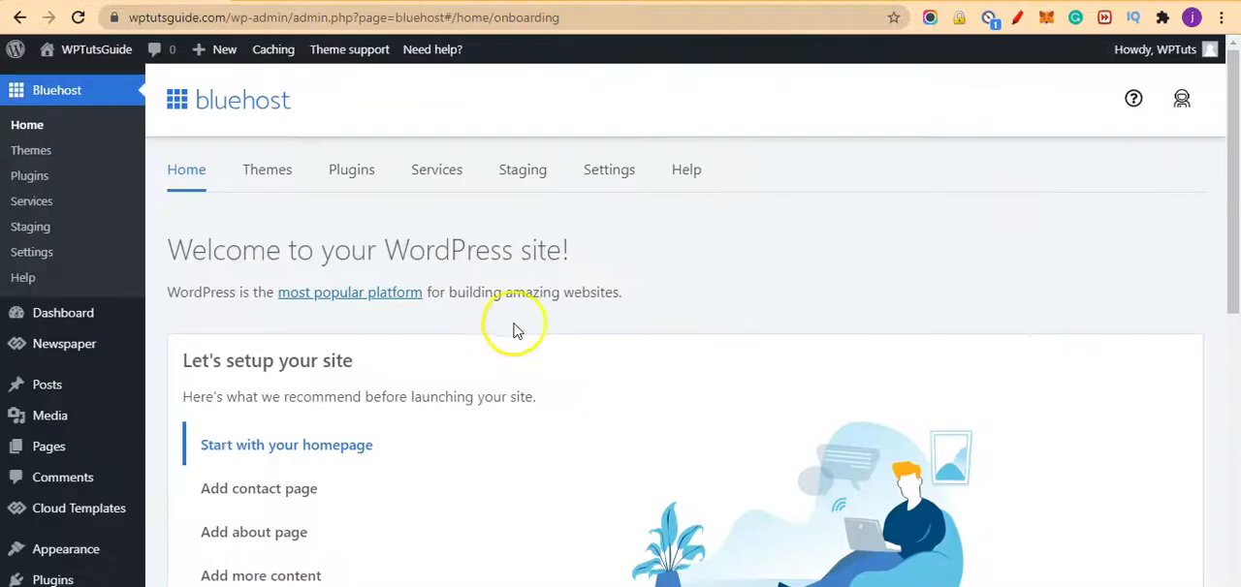
Step: Go to the page for adding new plugins and search for DUPLICATOR
scroll(536, 383, down, 1)
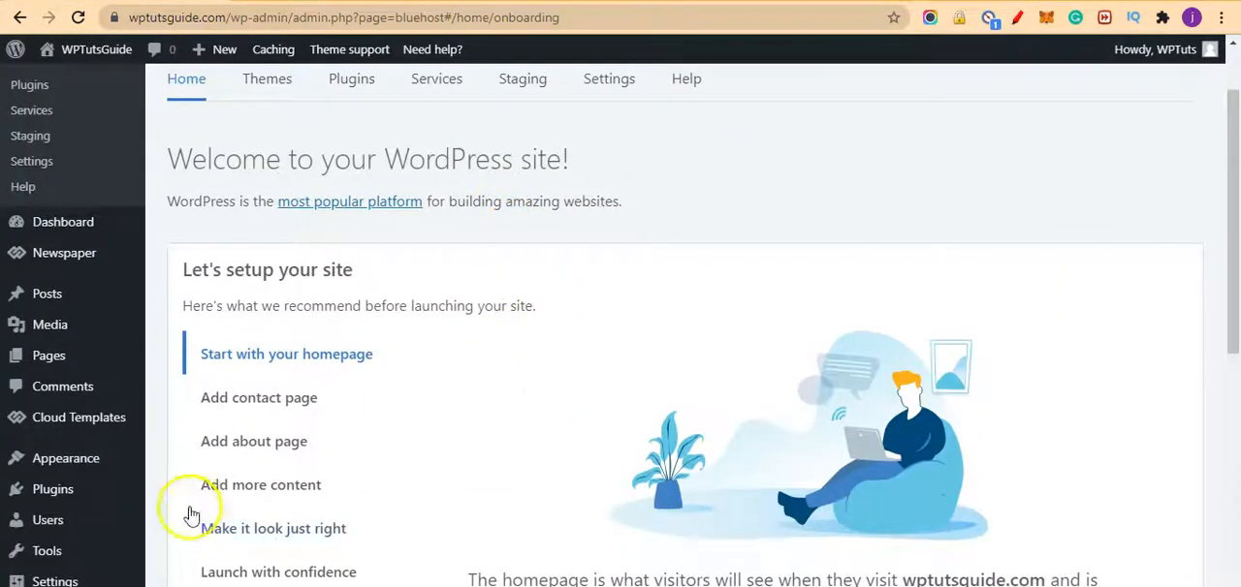
mouse_move(83, 493)
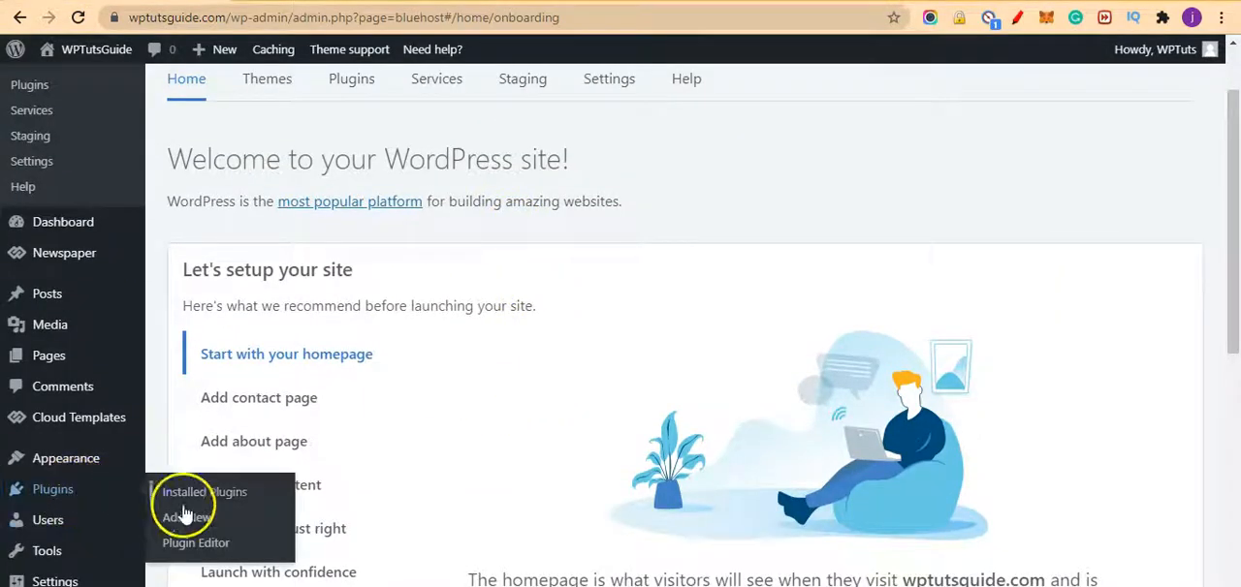
click(189, 520)
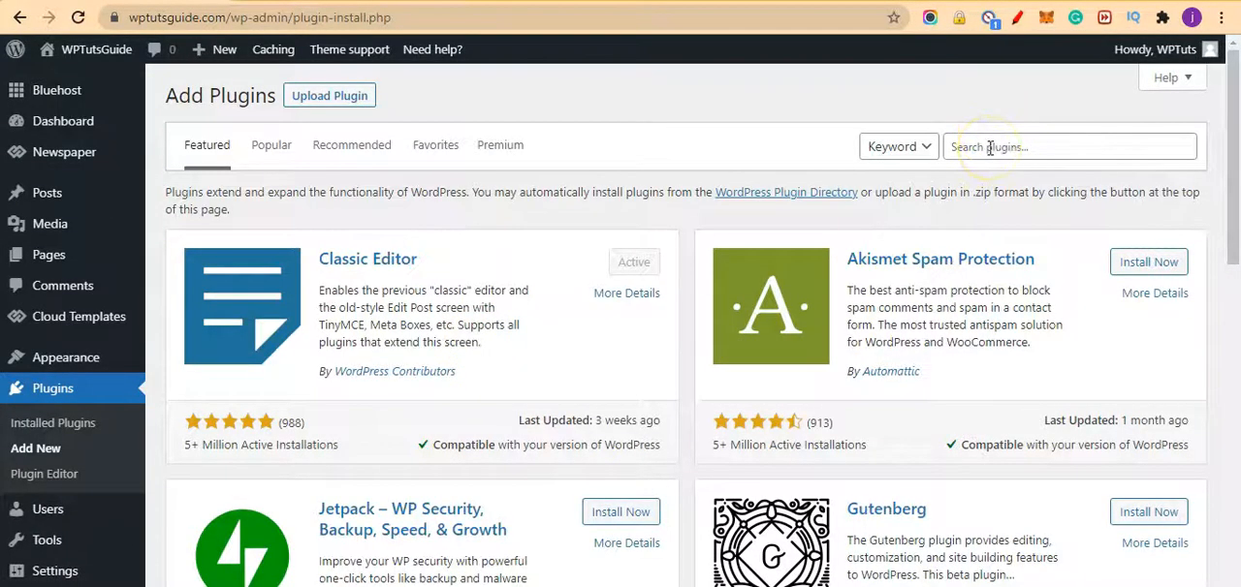
text(DUPL)
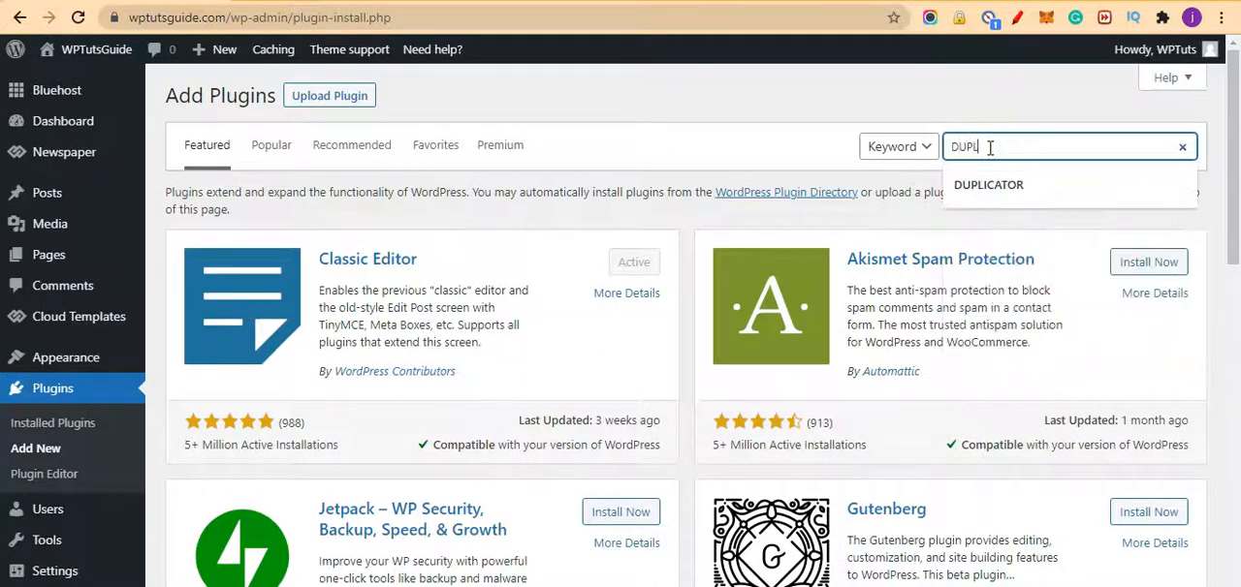
click(990, 154)
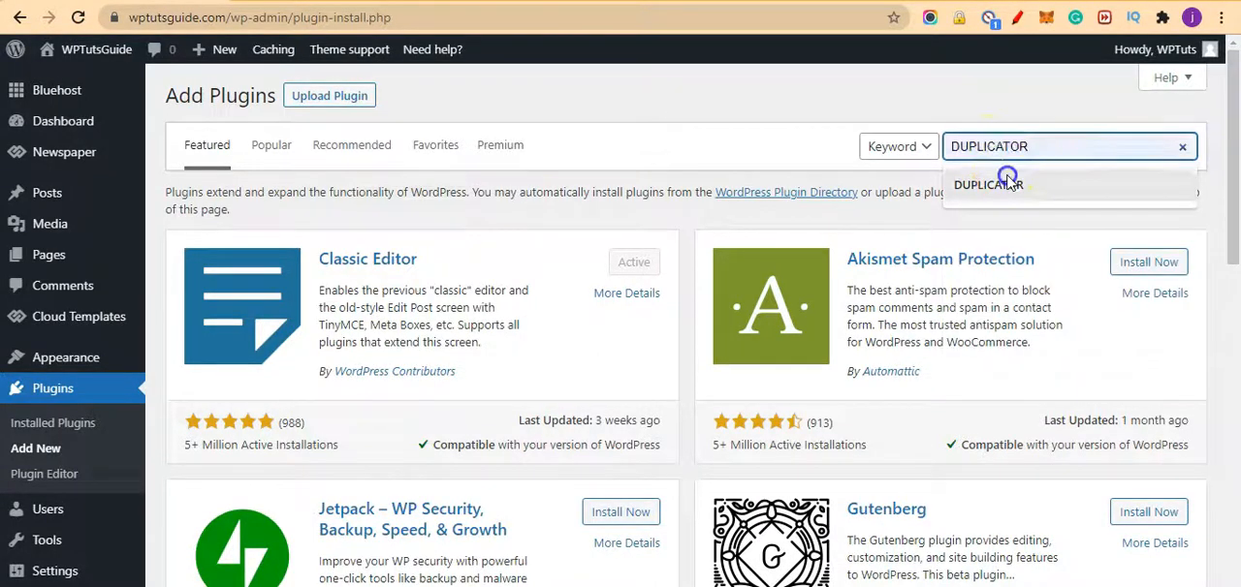
click(1010, 184)
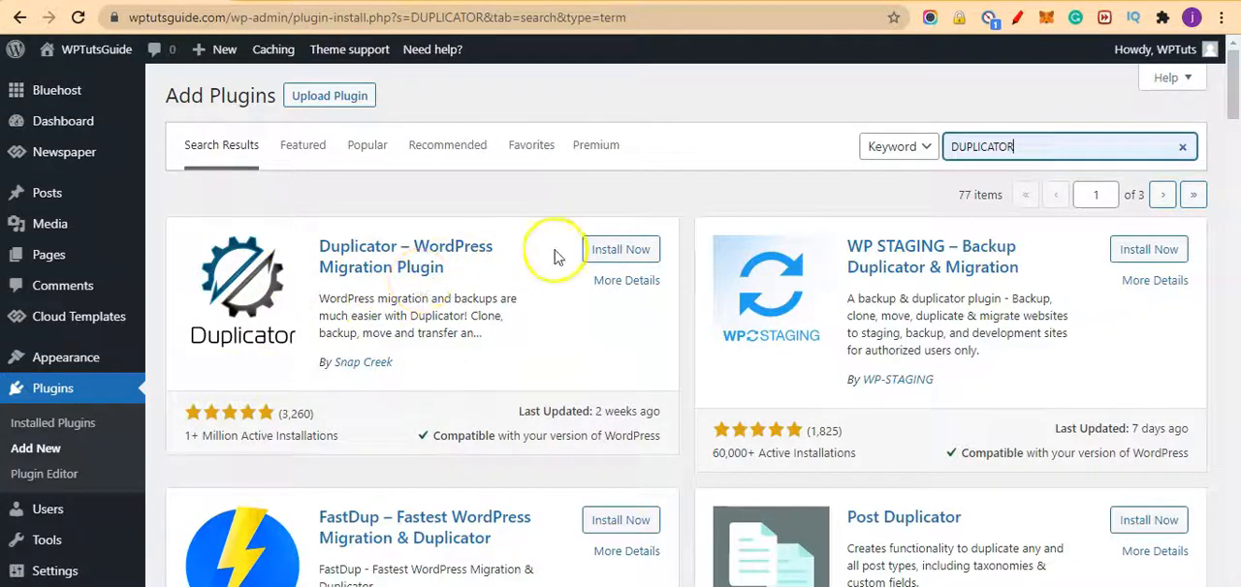
Step: Install and activate the Duplicator – WordPress Migration Plugin by Snap Creek
click(620, 254)
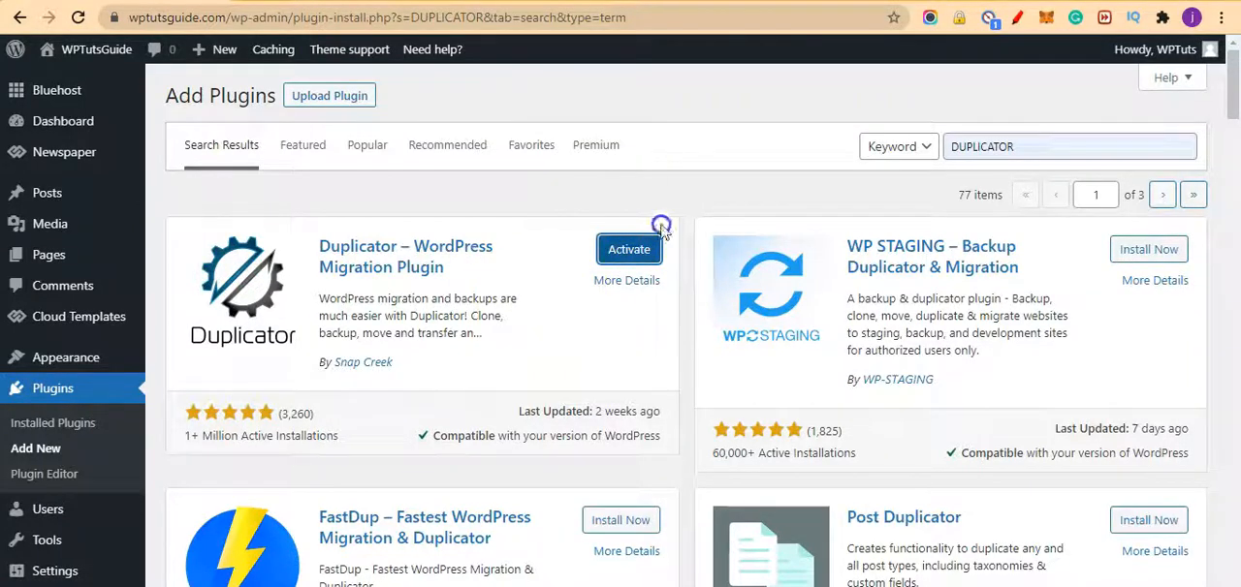
click(625, 251)
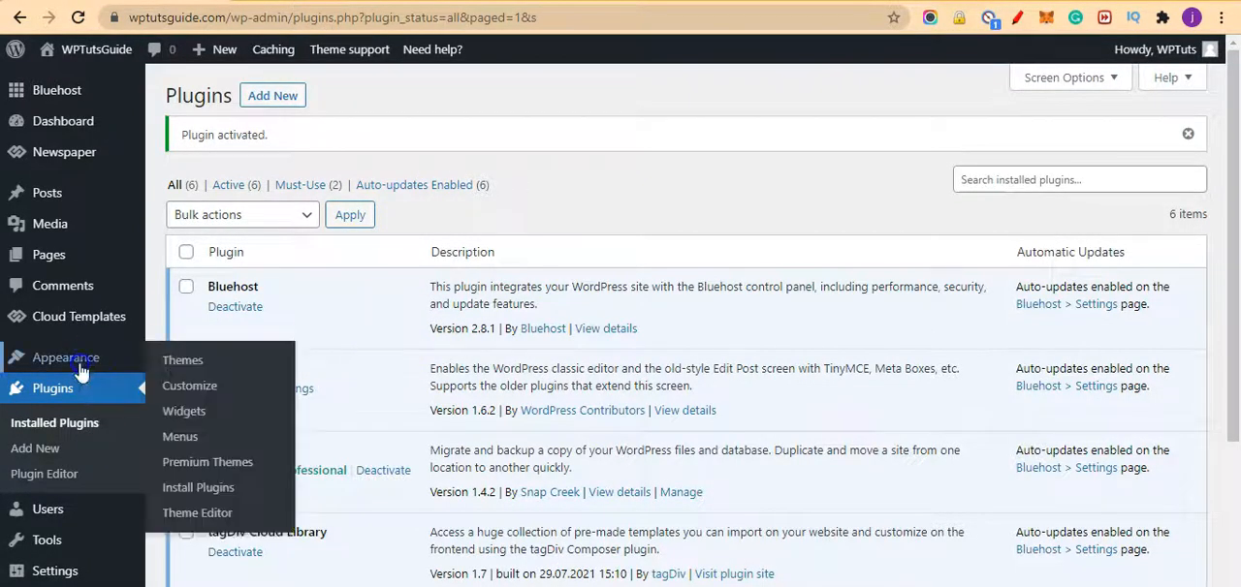
Step: Create a new Duplicator package, keeping the name 20210809_wptutsguide, and run the system scan
scroll(80, 371, down, 2)
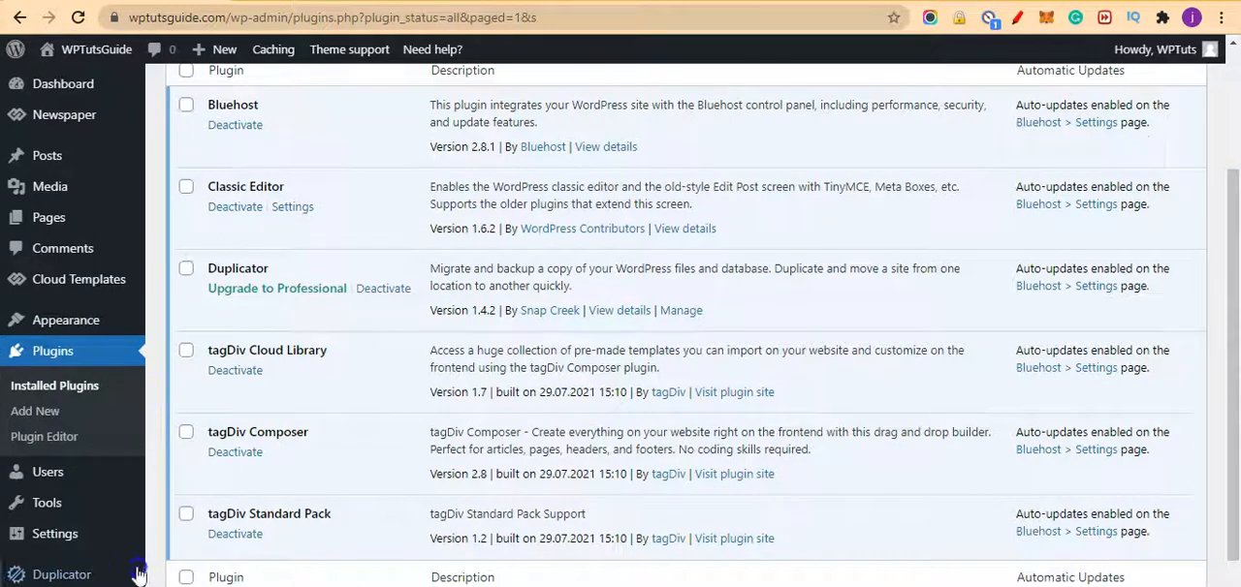
scroll(111, 560, down, 1)
mouse_move(96, 570)
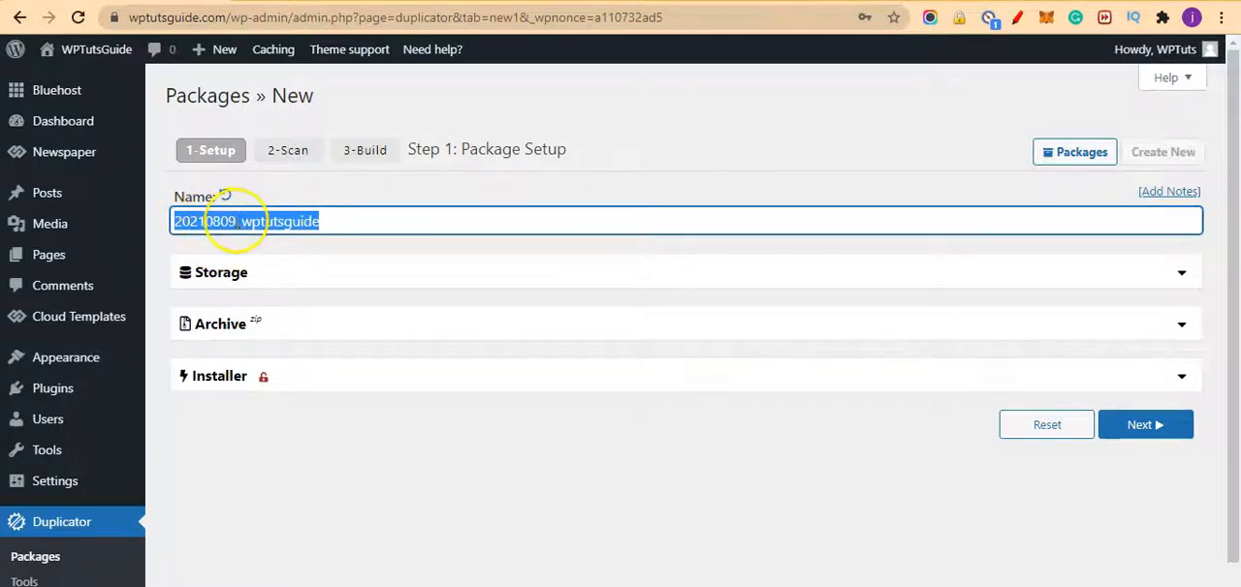
click(237, 221)
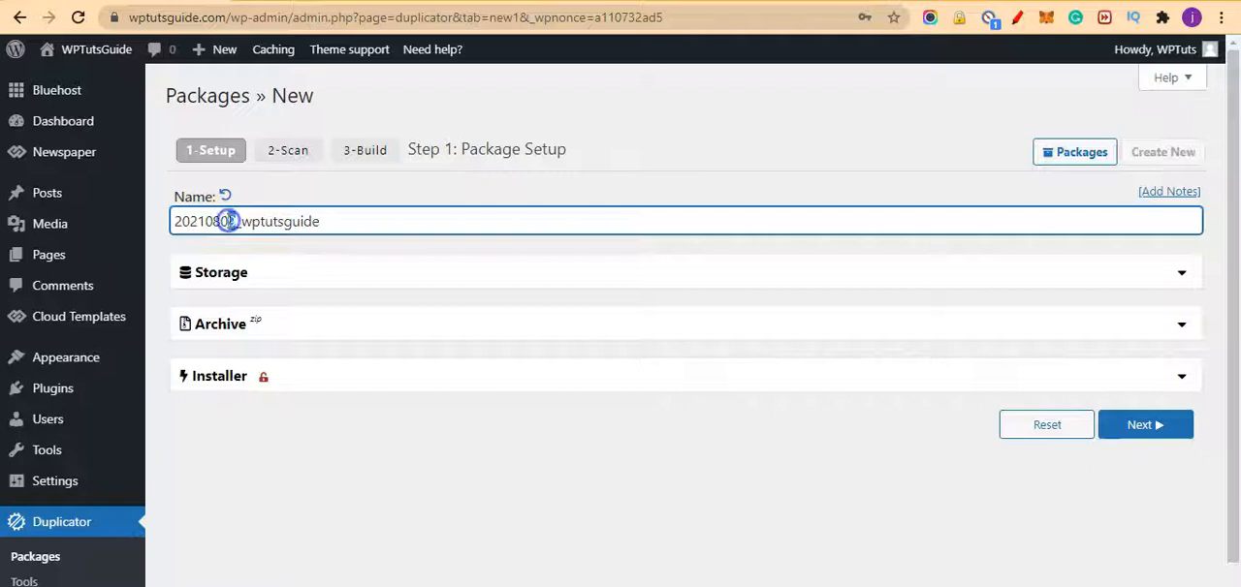
click(255, 221)
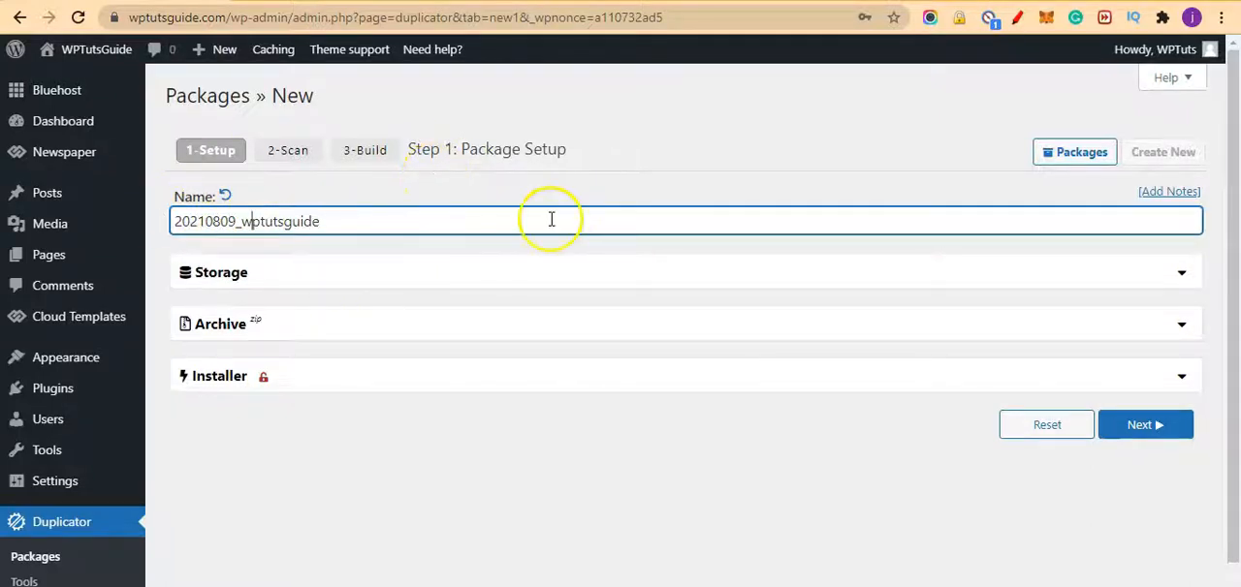
click(1160, 434)
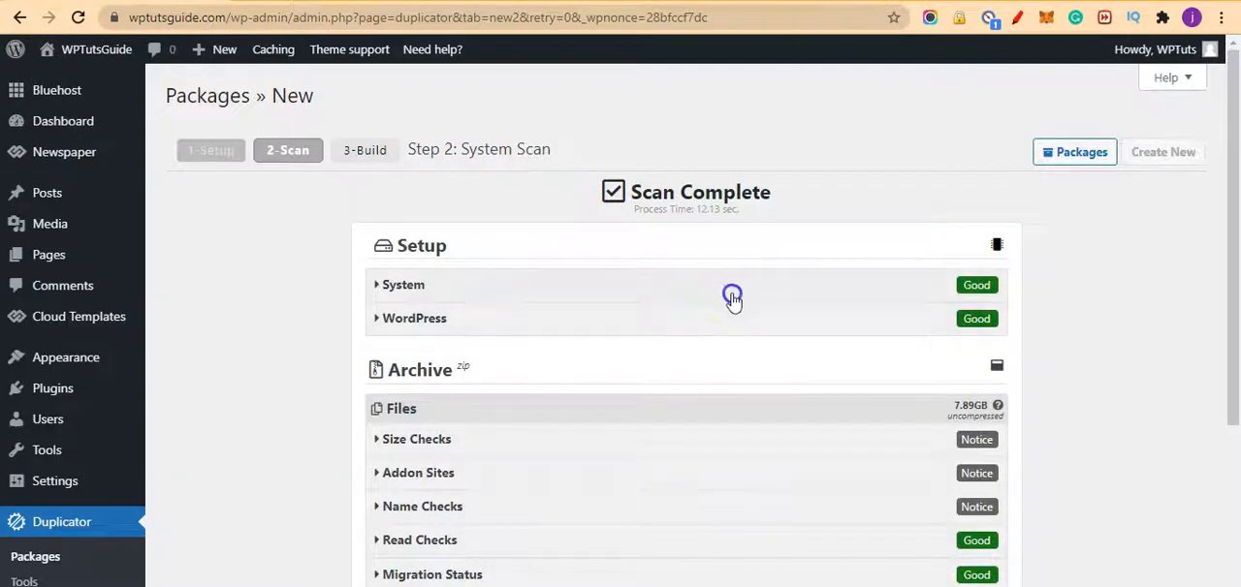
Step: Exclude all the separate sites listed under Addon Sites from the package archive and rescan
scroll(640, 267, down, 2)
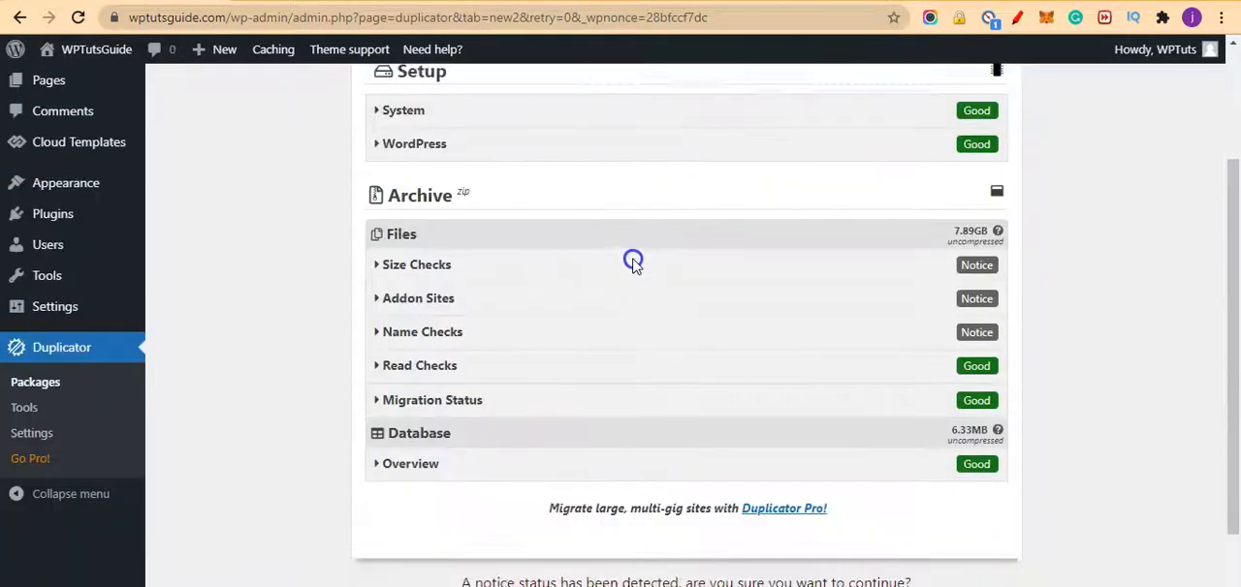
scroll(539, 489, down, 1)
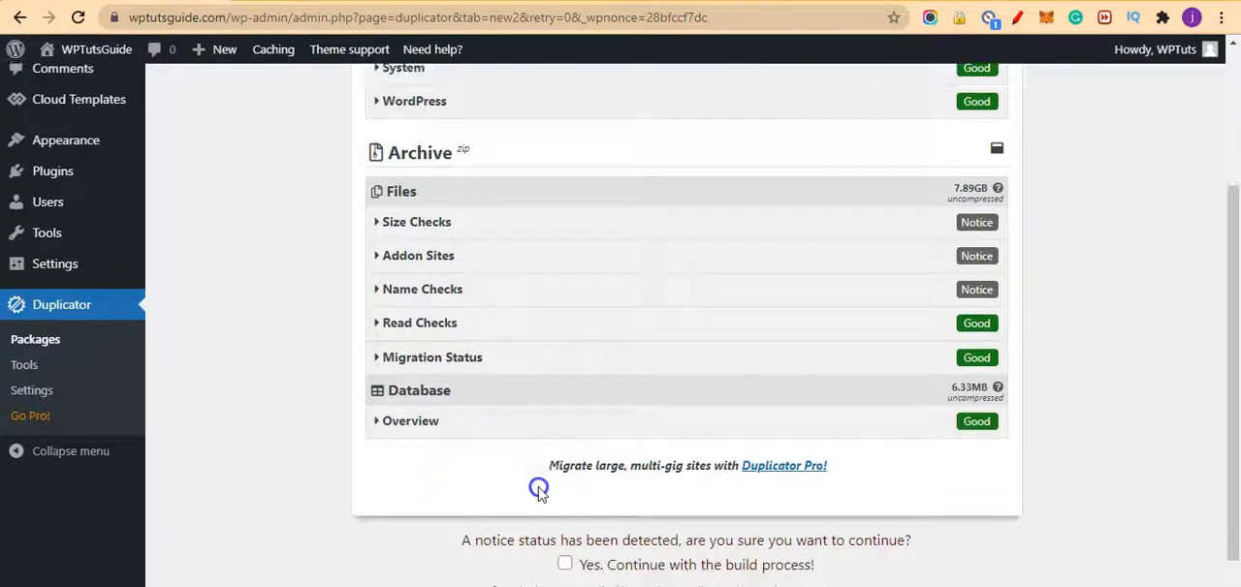
scroll(539, 490, down, 1)
scroll(631, 479, up, 2)
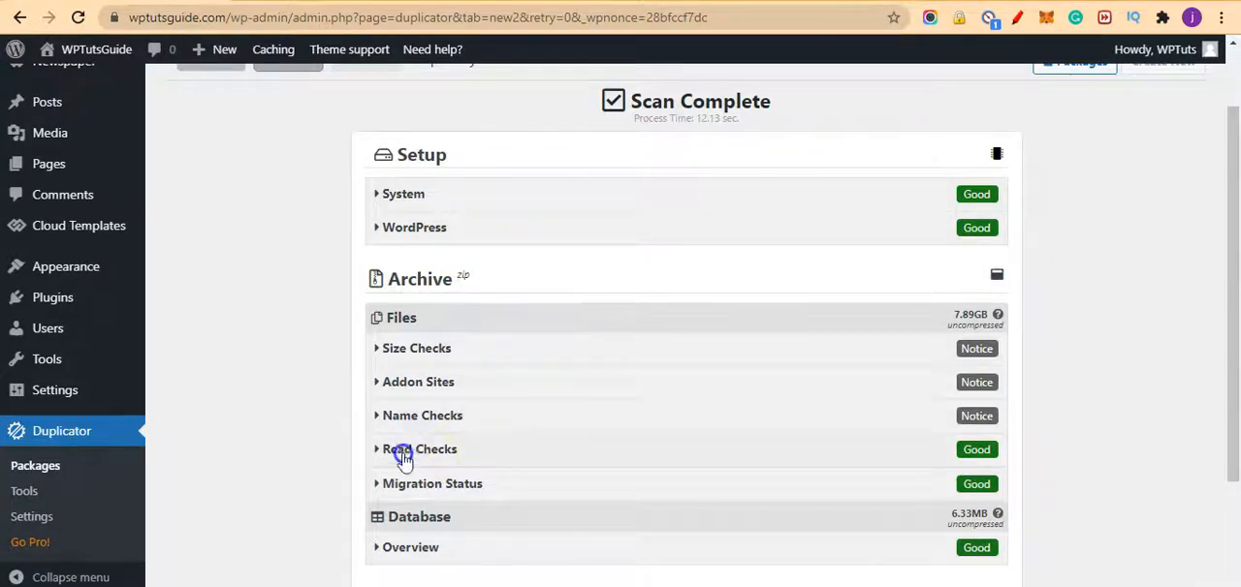
click(378, 384)
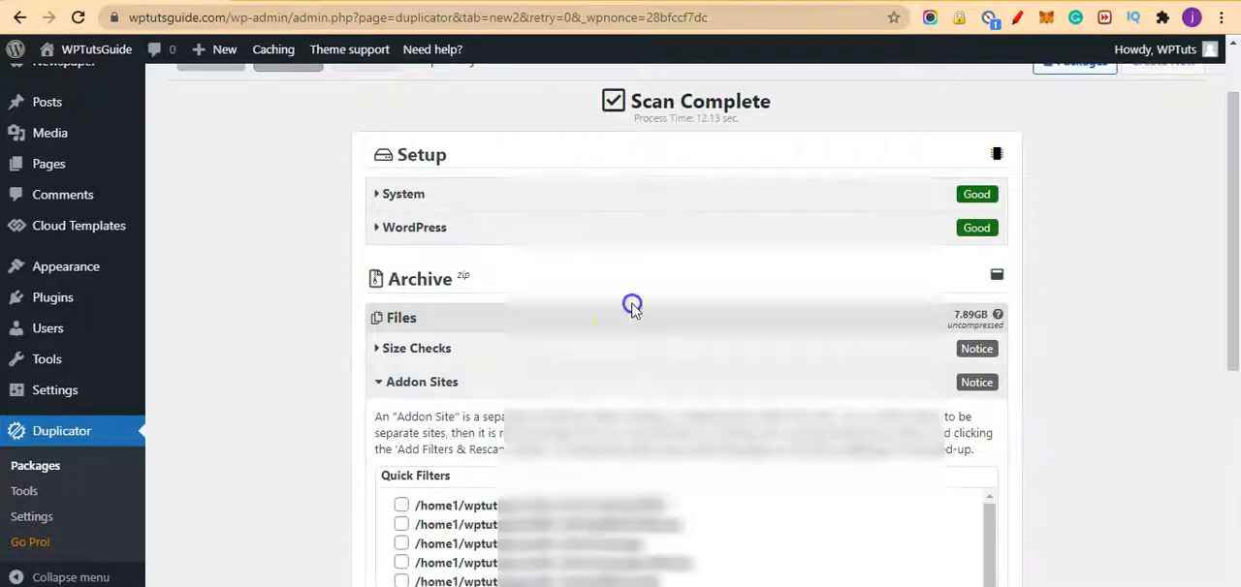
scroll(631, 306, down, 1)
scroll(601, 269, down, 2)
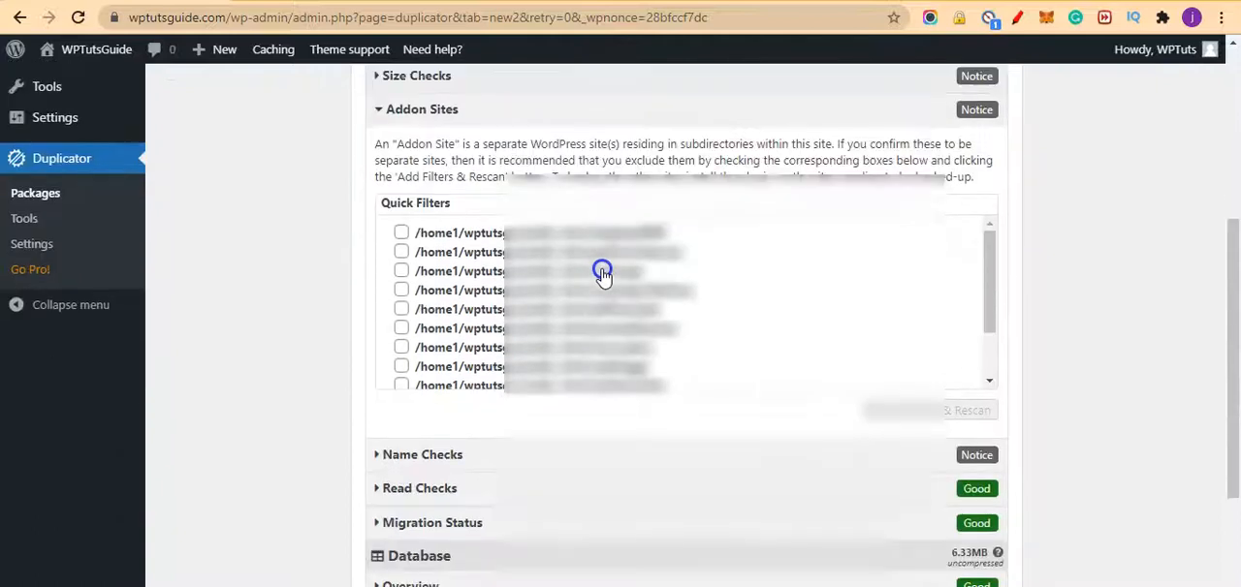
click(400, 236)
click(400, 254)
click(401, 271)
click(400, 290)
click(401, 309)
click(400, 329)
click(400, 347)
scroll(455, 297, down, 1)
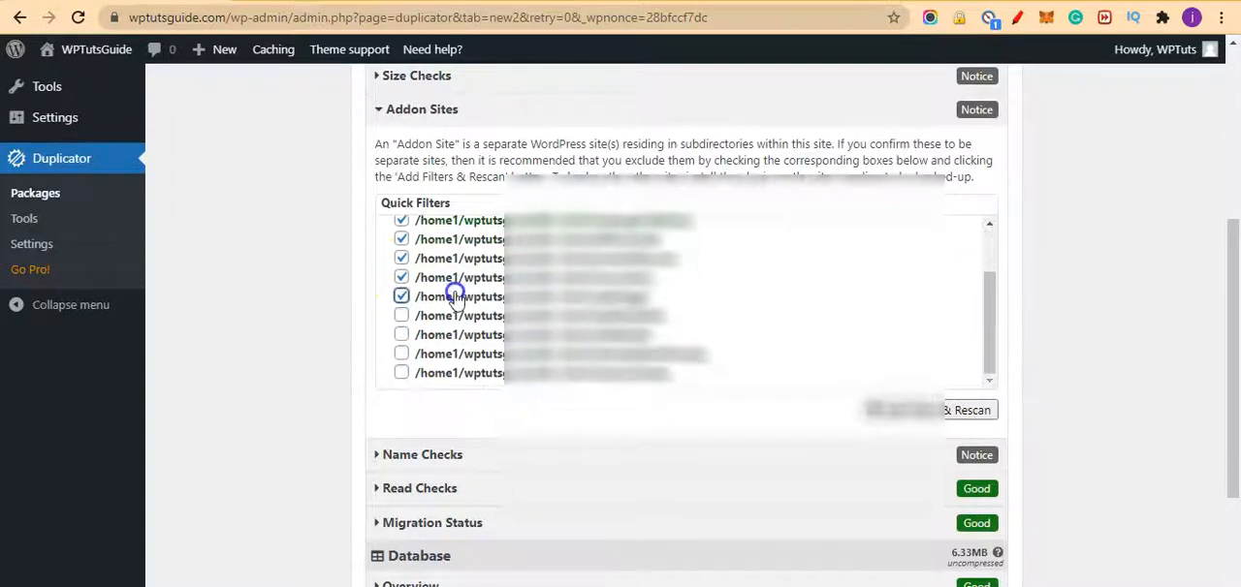
click(401, 373)
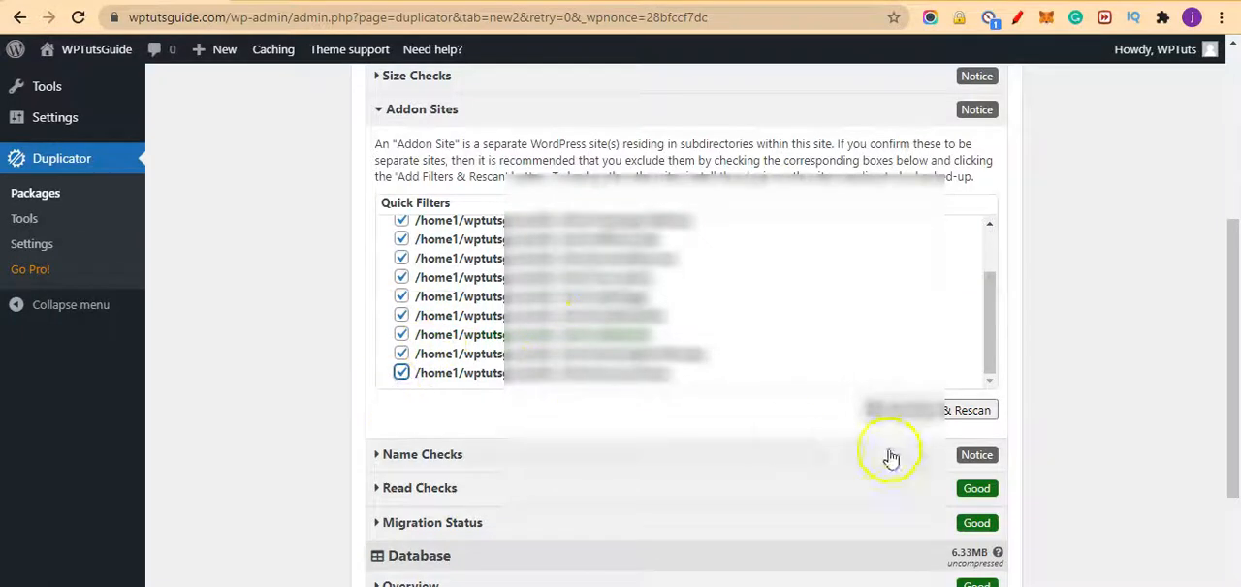
click(923, 418)
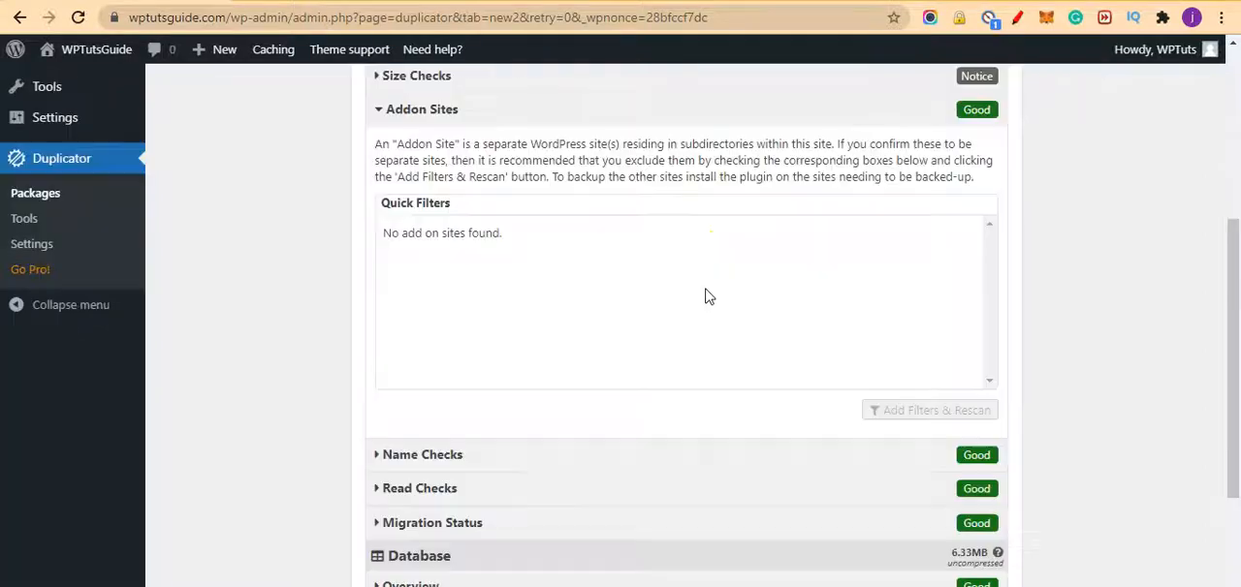
Step: Collapse Addon Sites, then exclude all five xpl and yebema directories listed under Size Checks and rescan
scroll(698, 330, down, 1)
scroll(703, 313, up, 2)
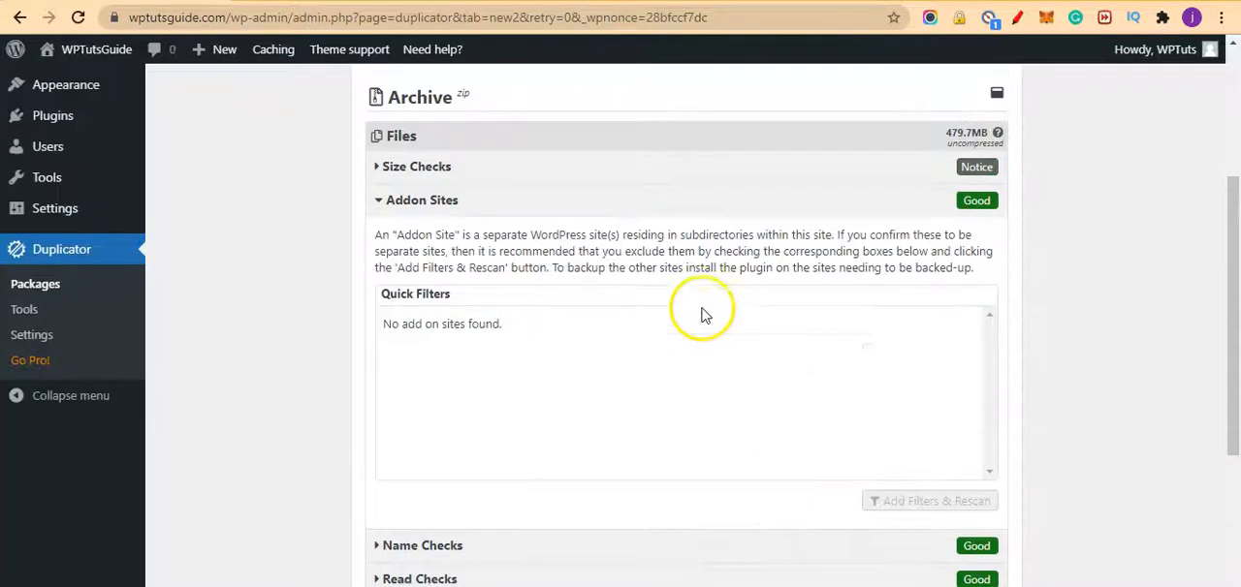
scroll(543, 334, up, 1)
click(398, 289)
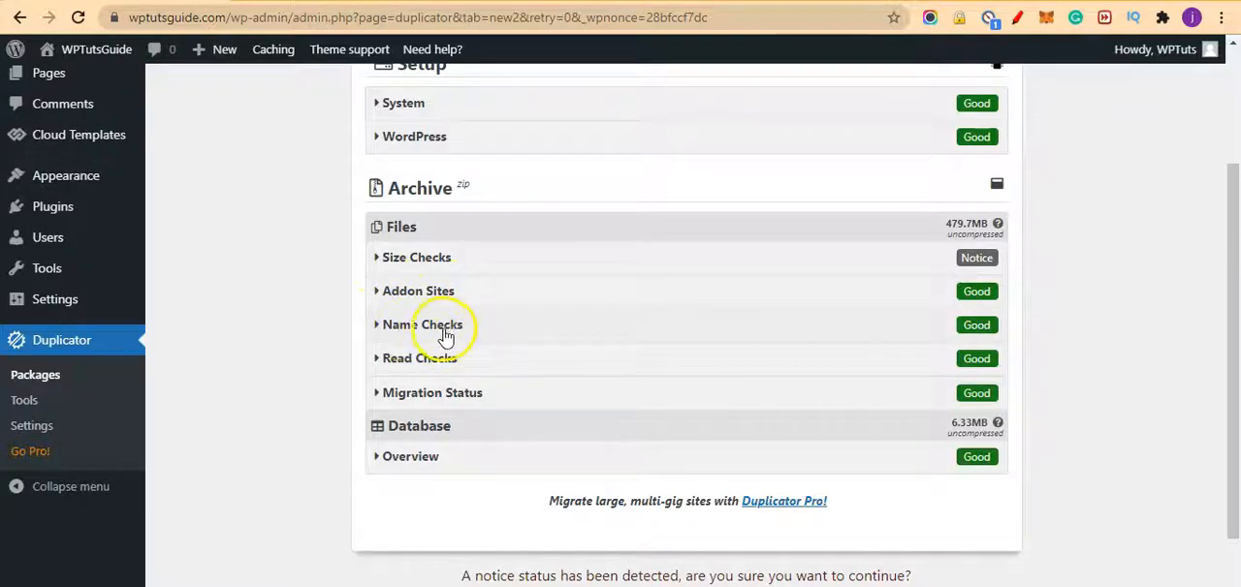
click(391, 263)
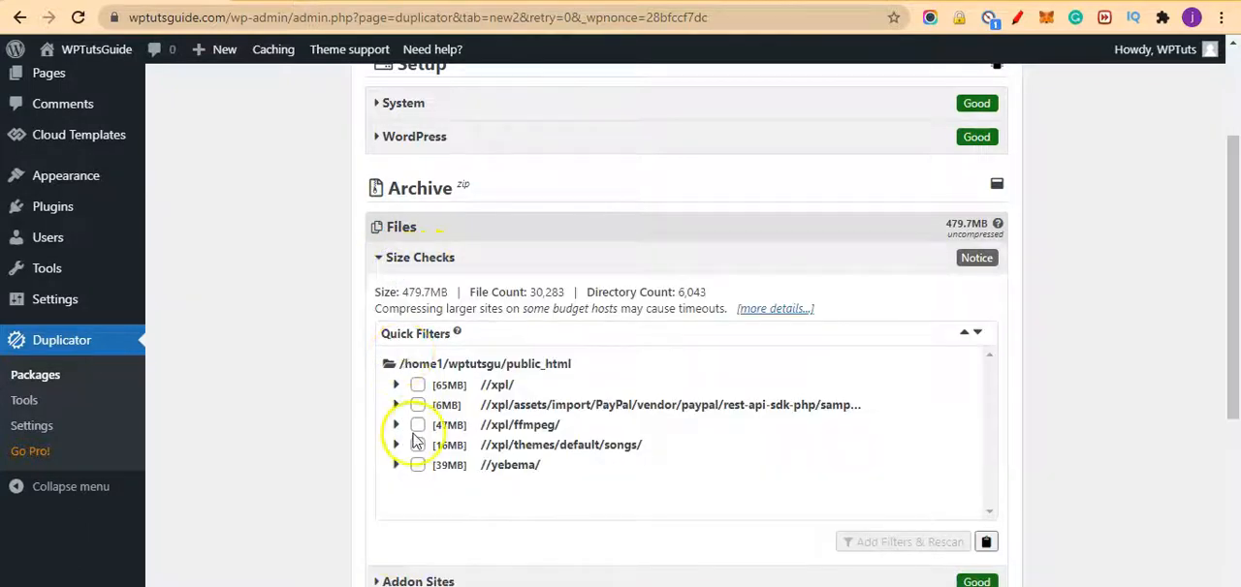
click(404, 470)
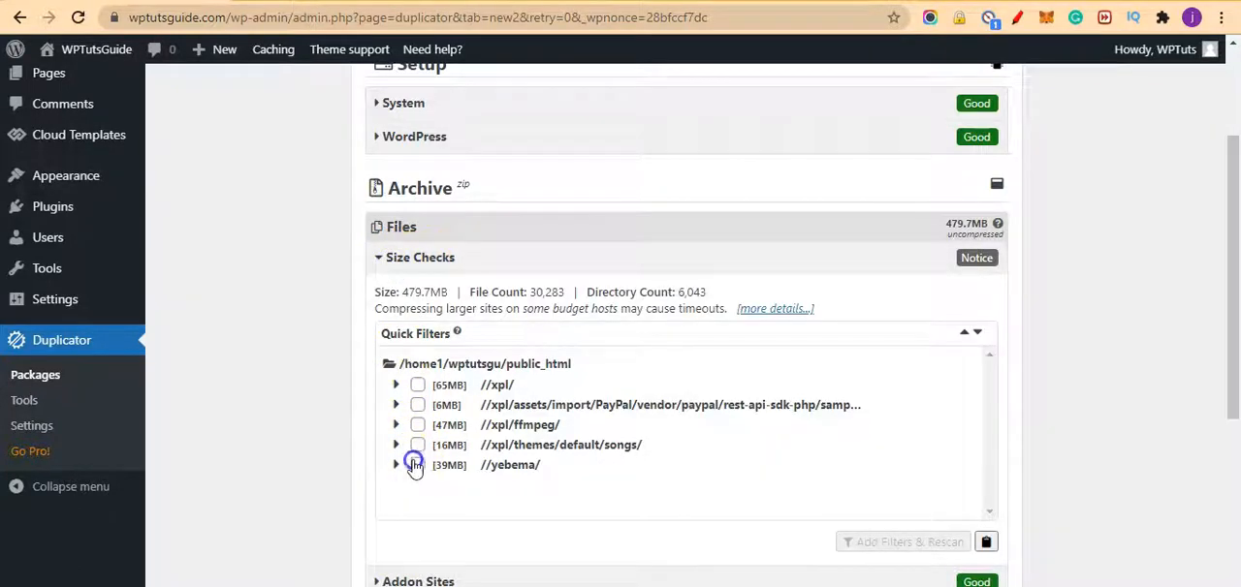
click(417, 448)
click(419, 425)
click(416, 405)
click(417, 385)
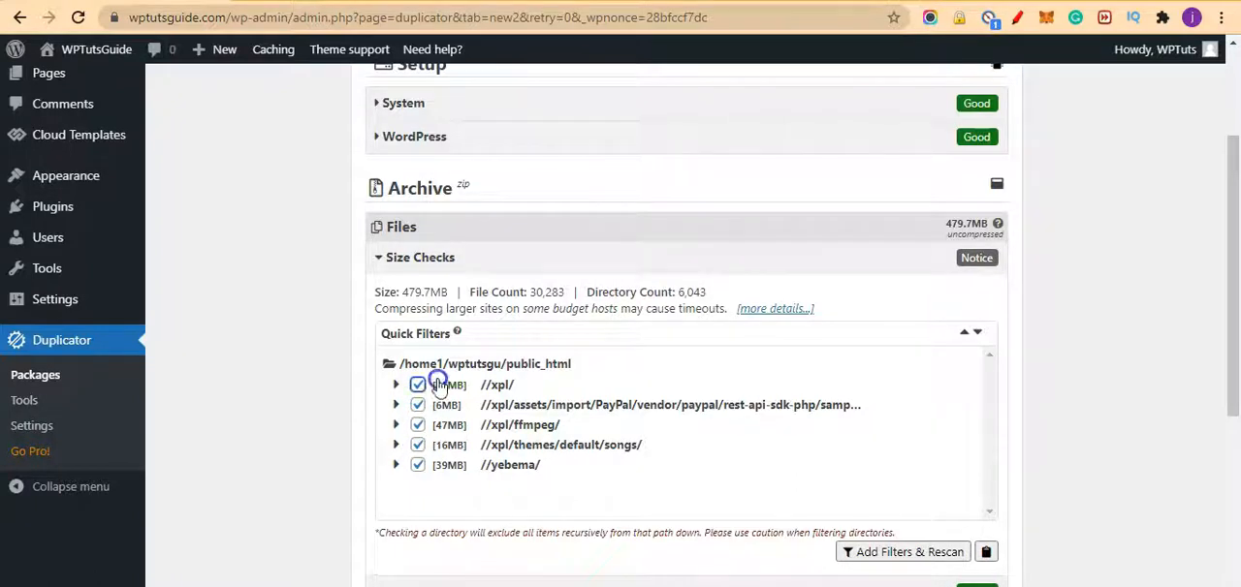
click(912, 554)
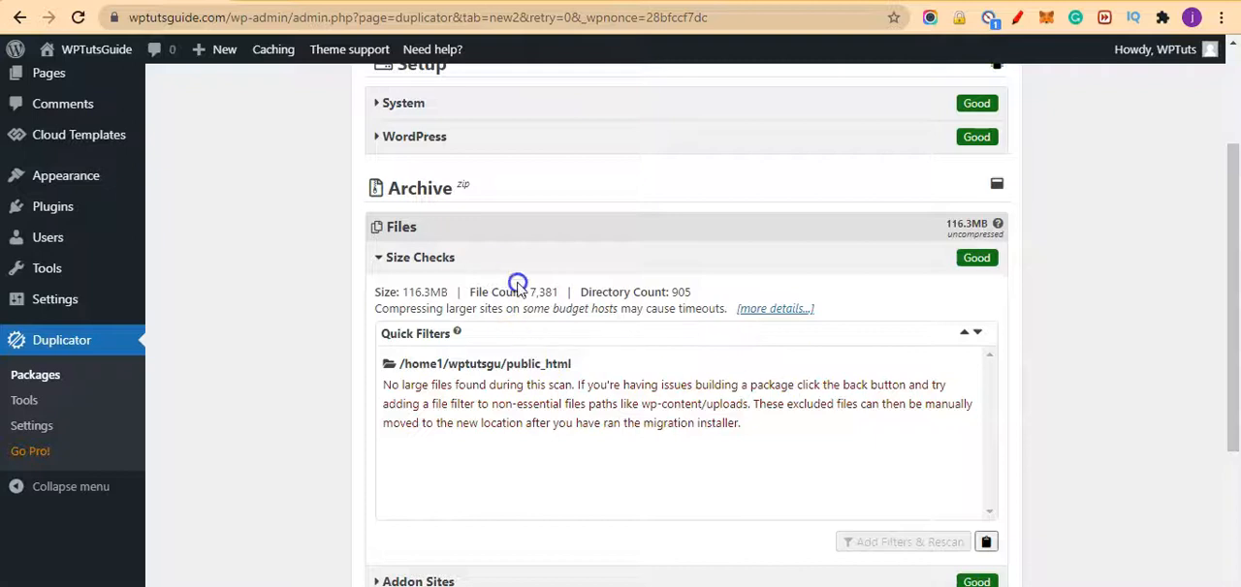
Step: Collapse Size Checks, review the Setup, Archive and Database scan results, and build the package
click(389, 258)
scroll(536, 399, up, 1)
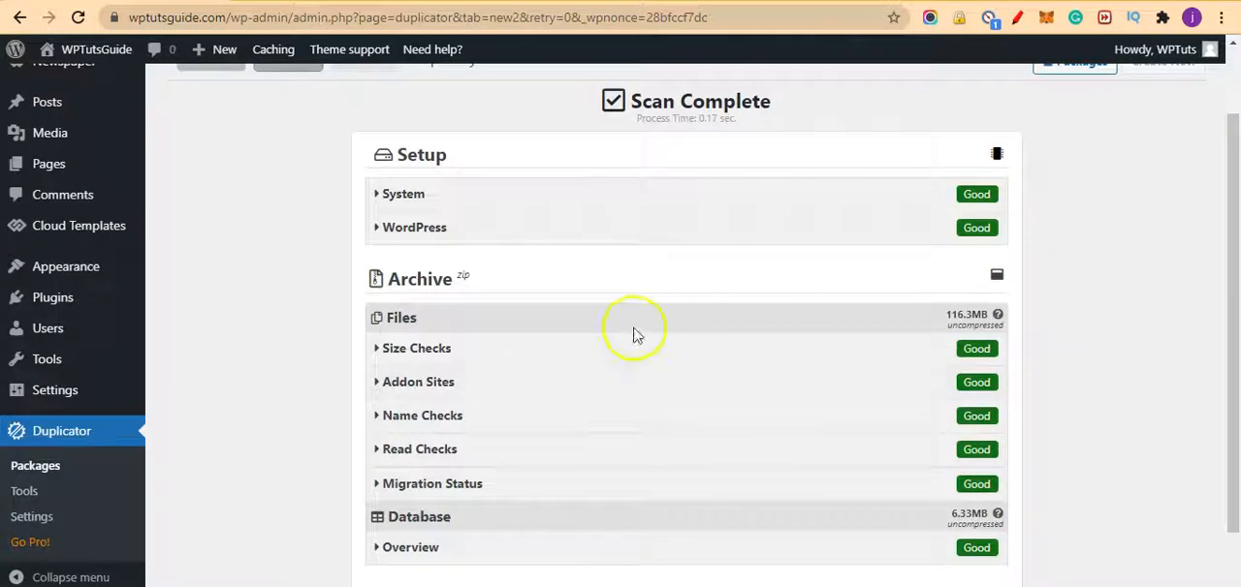
scroll(784, 230, down, 1)
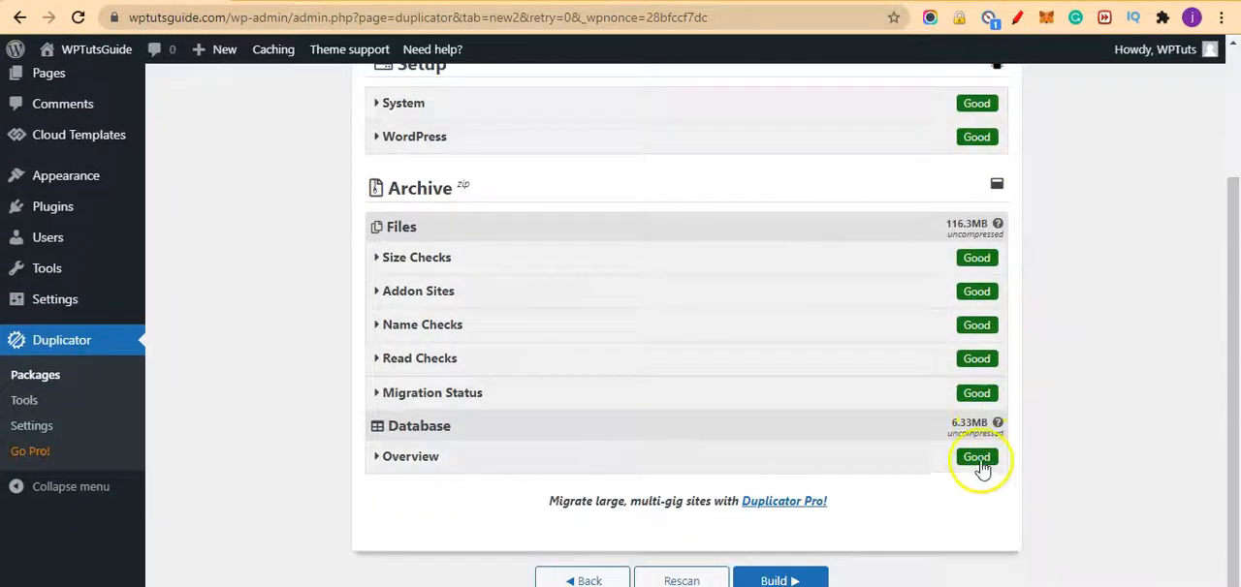
scroll(873, 228, down, 1)
scroll(810, 286, up, 1)
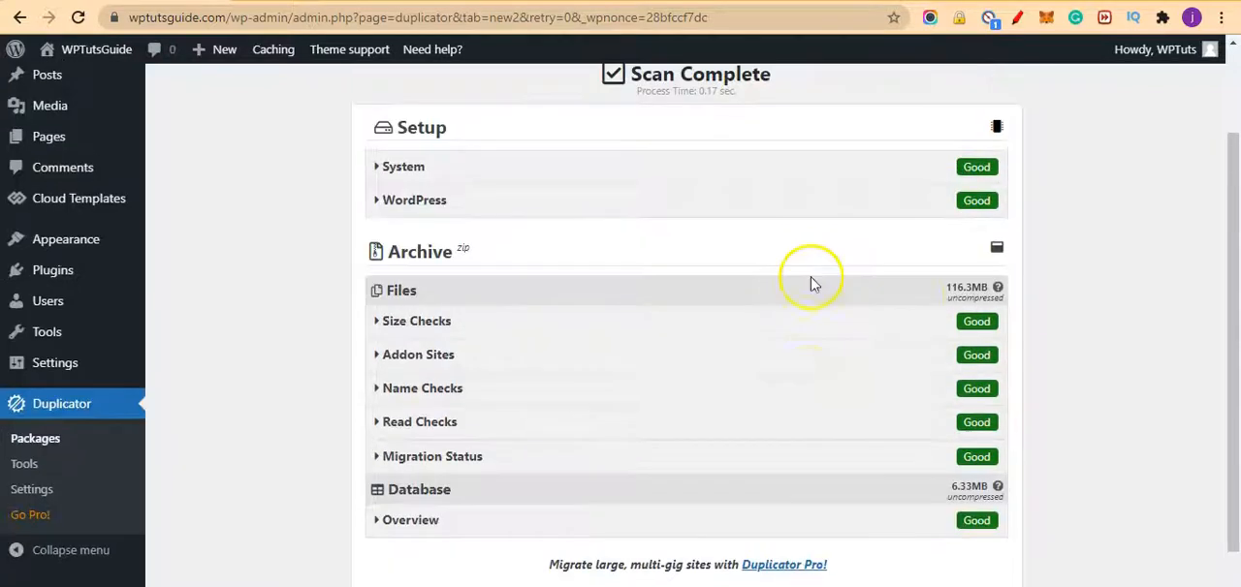
scroll(790, 339, down, 1)
click(804, 554)
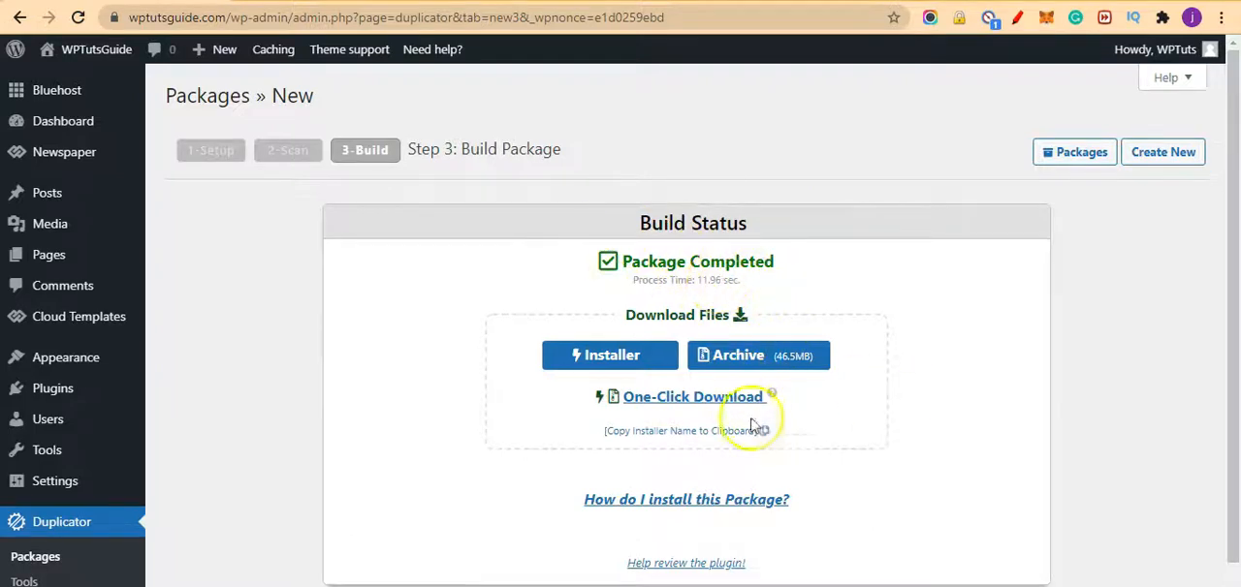
Step: Start the package's One-Click Download through Internet Download Manager, dismissing the browser's own save dialog and multiple-downloads request
scroll(873, 425, down, 1)
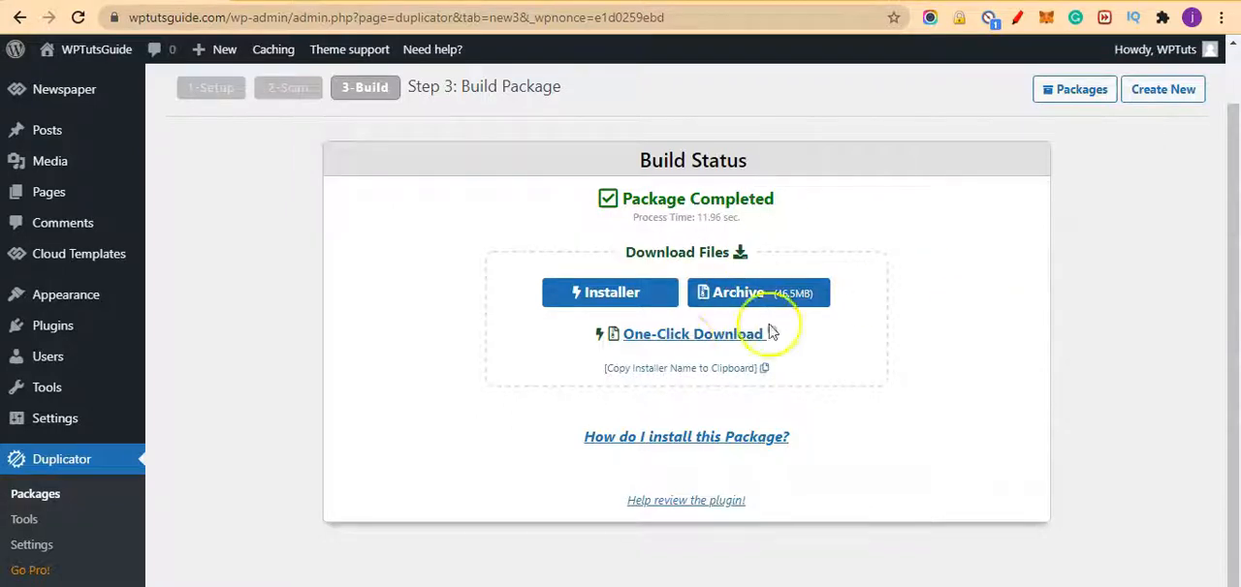
click(685, 337)
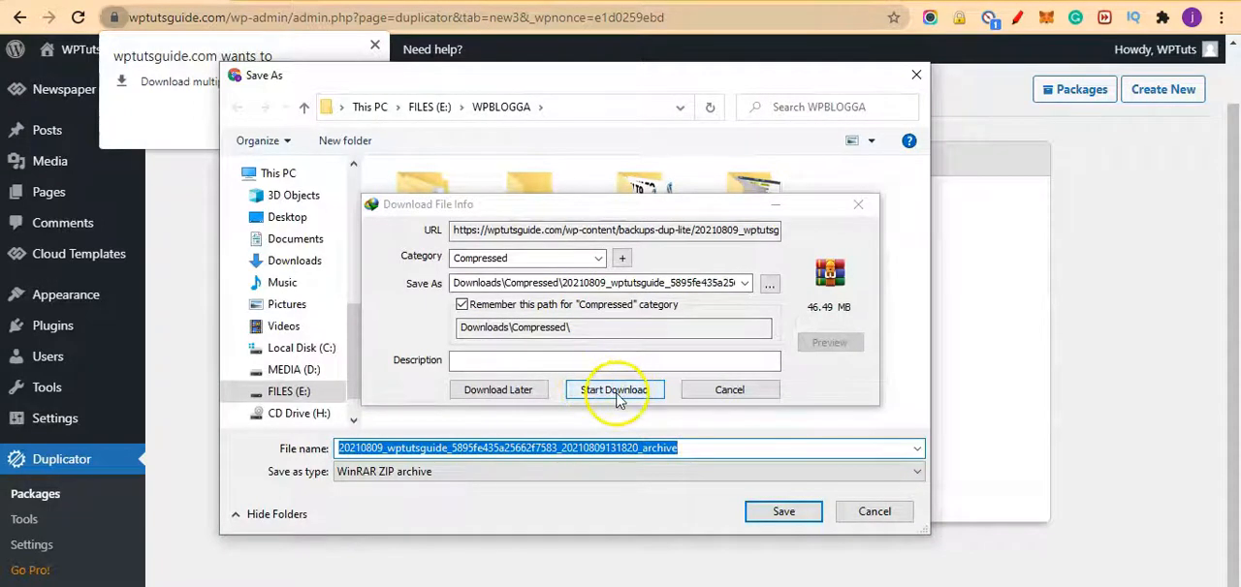
click(626, 394)
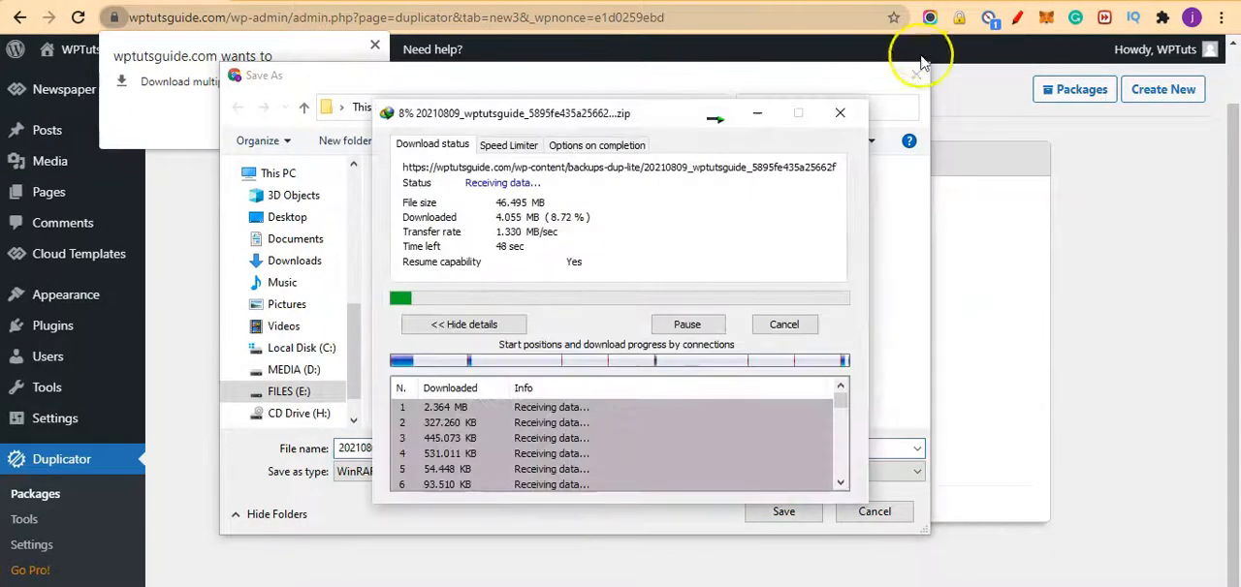
click(921, 76)
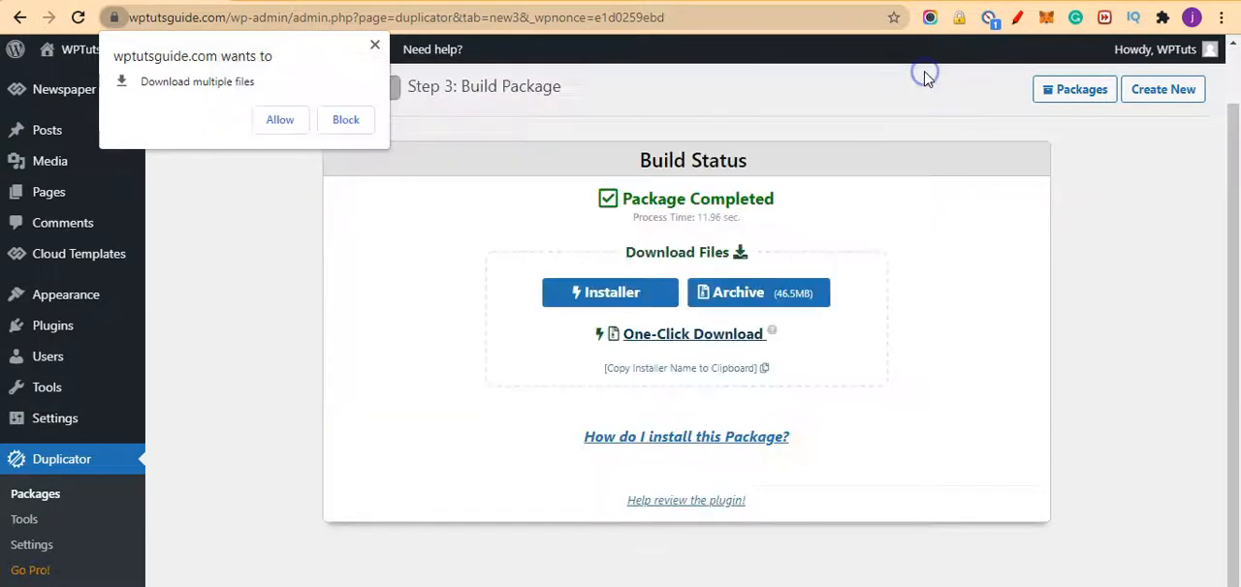
click(376, 46)
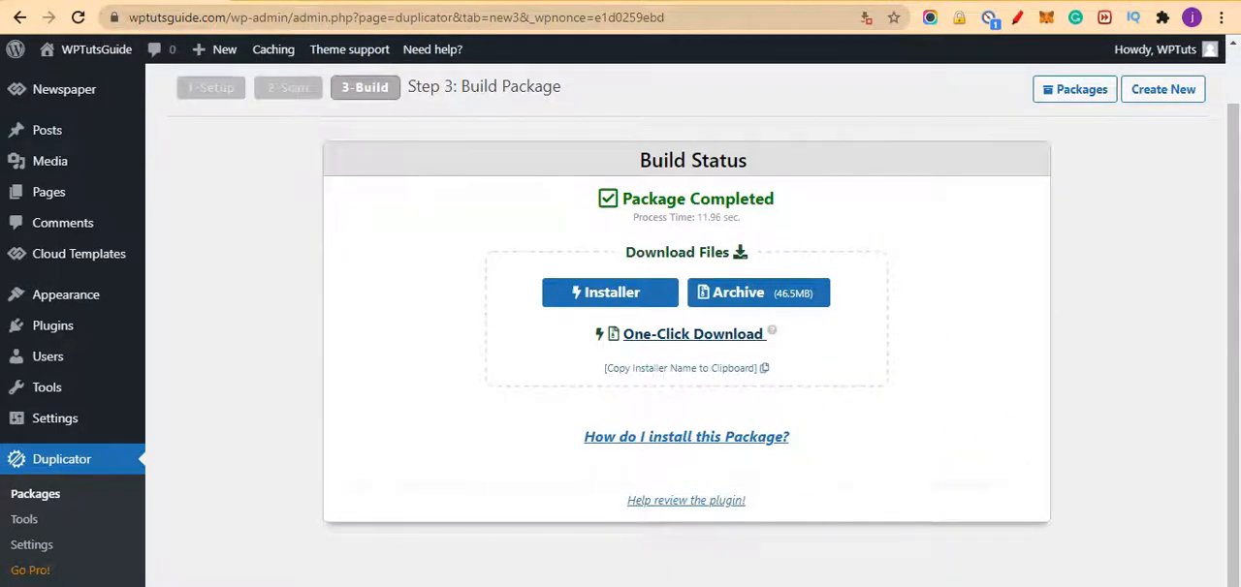
Step: Bring up the Internet Download Manager progress window for the package archive and check the download status
mouse_move(603, 586)
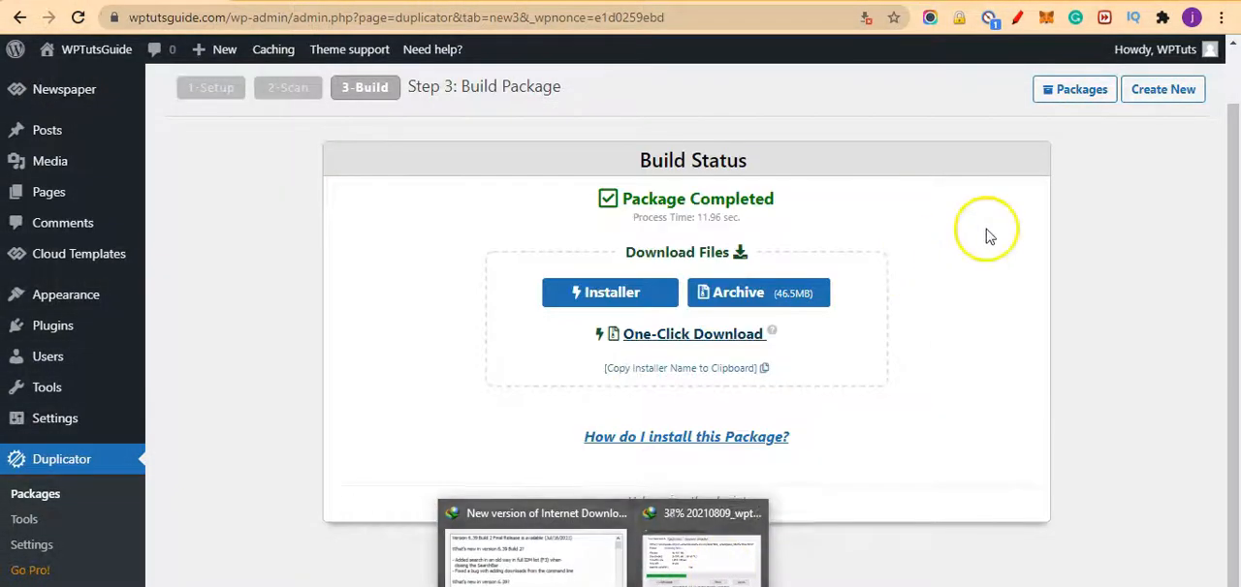
click(936, 330)
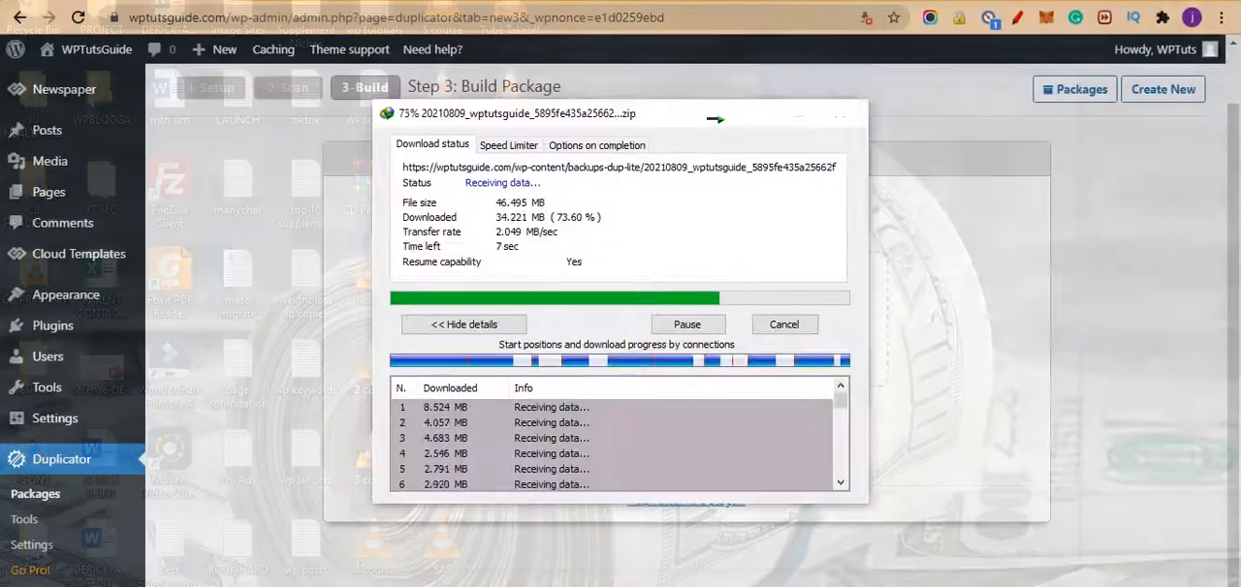
click(703, 543)
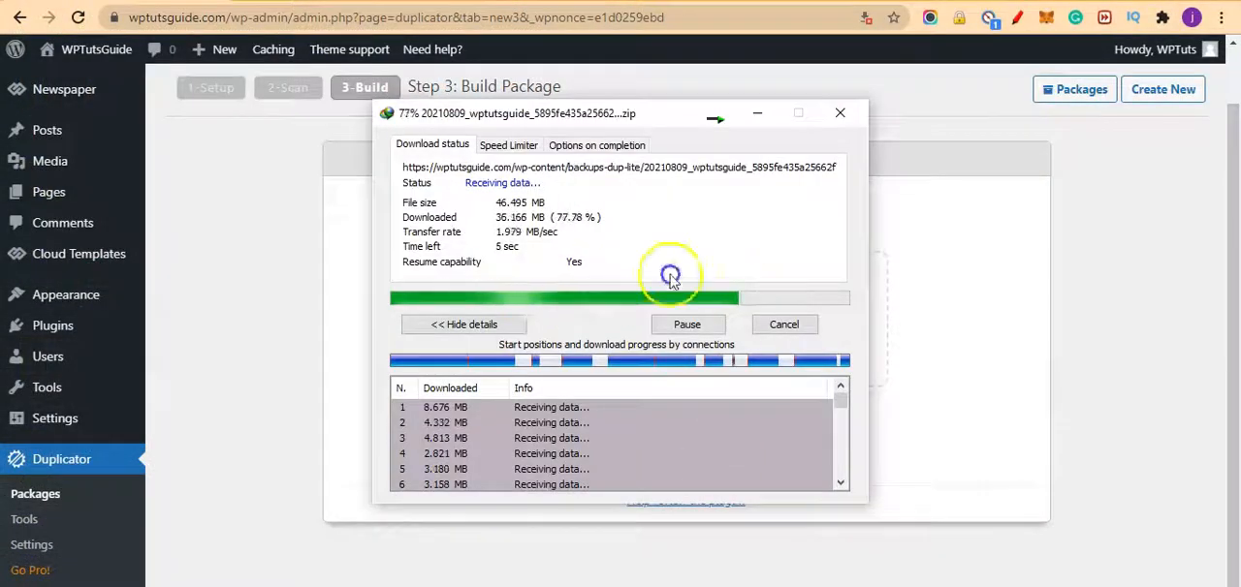
click(529, 276)
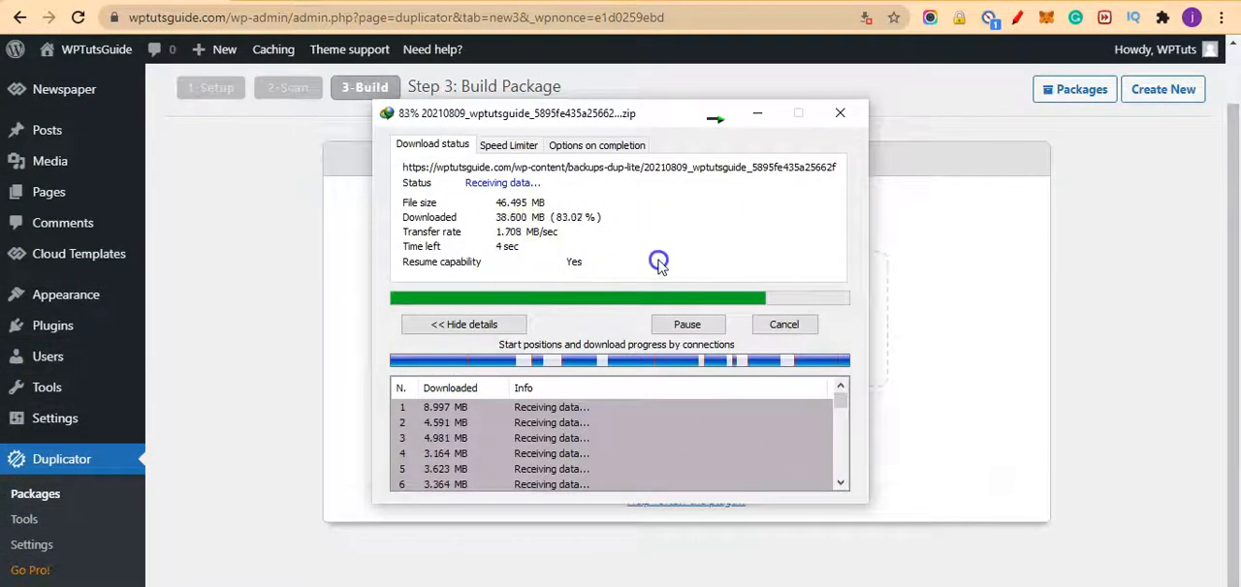